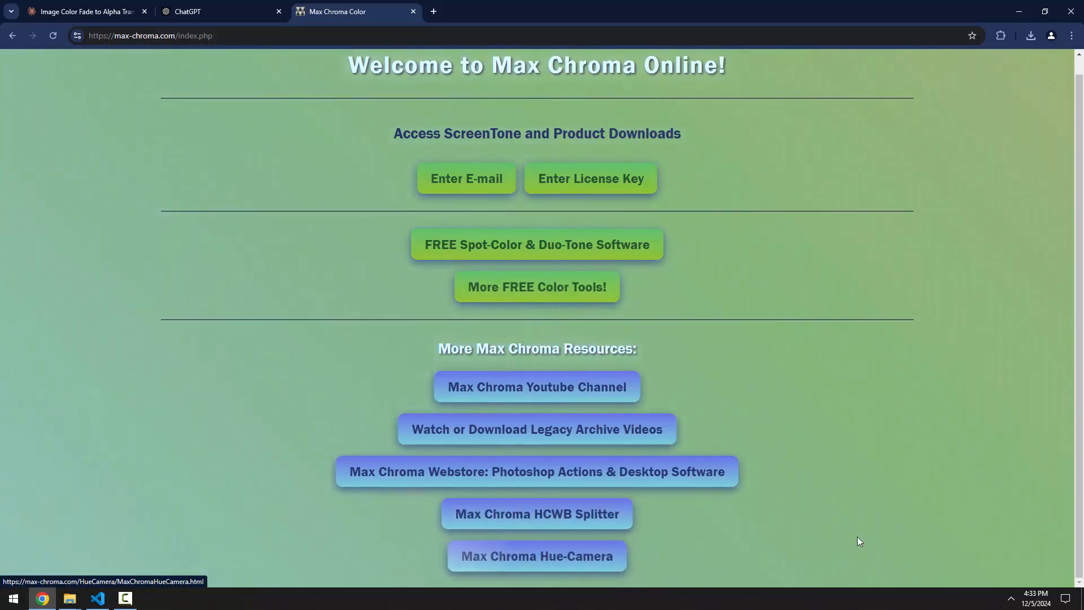
- Open the Max Chroma free color tools page and launch the online HCWB Color Splitter from it
click(561, 288)
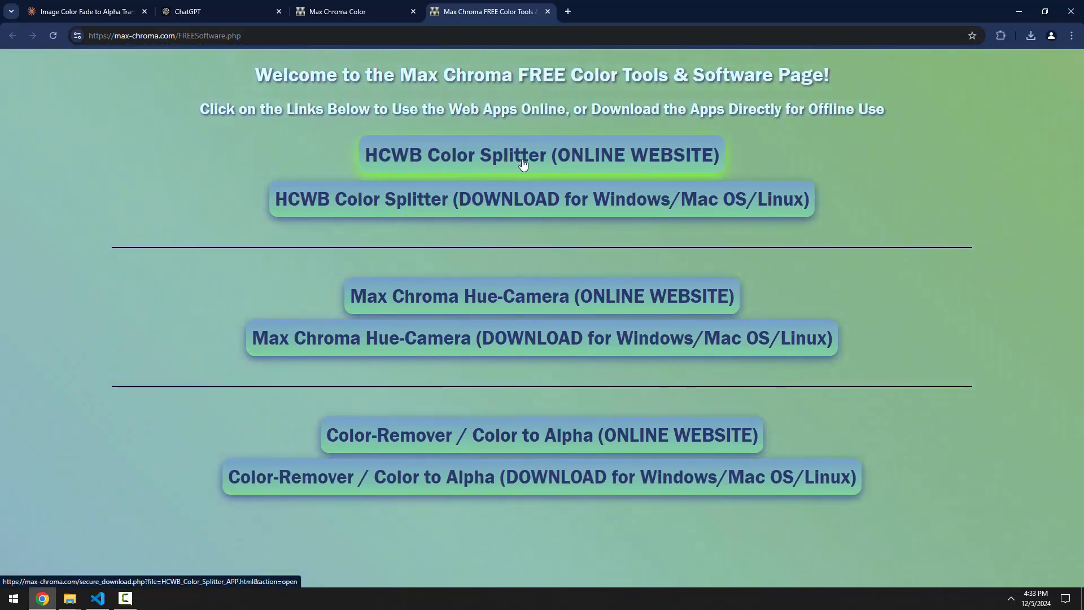
click(518, 163)
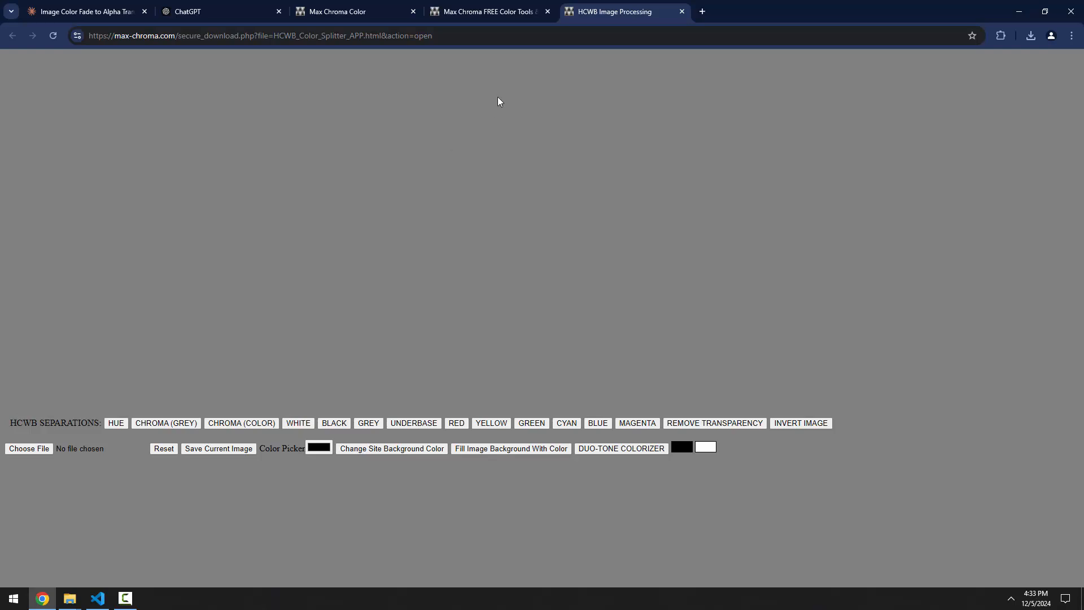
- Return to the free tools page, download the HCWB Color Splitter and bring up the Downloads folder
click(512, 12)
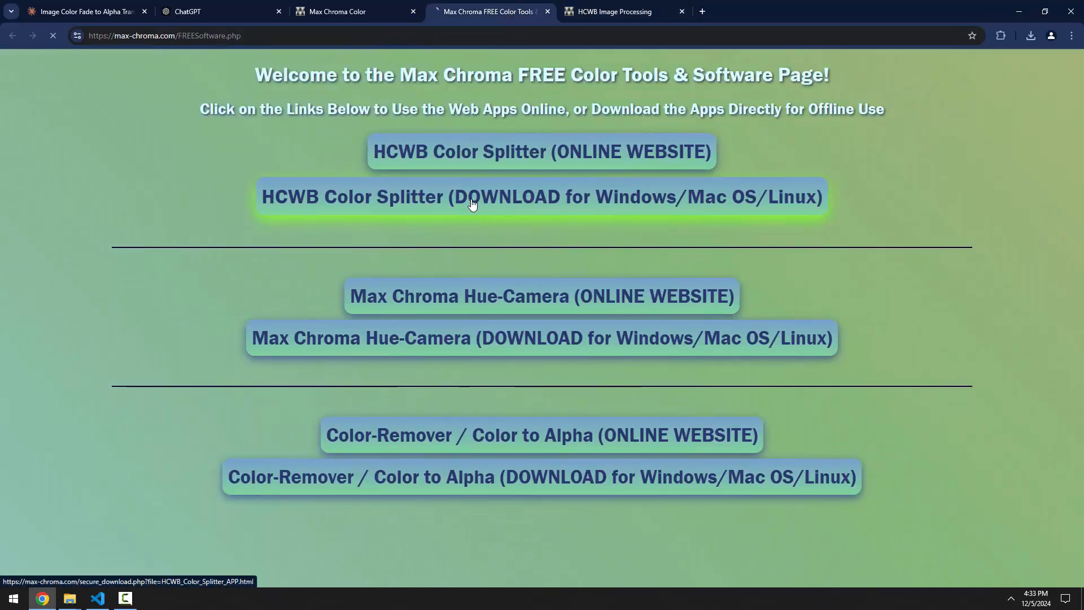
click(72, 599)
click(192, 551)
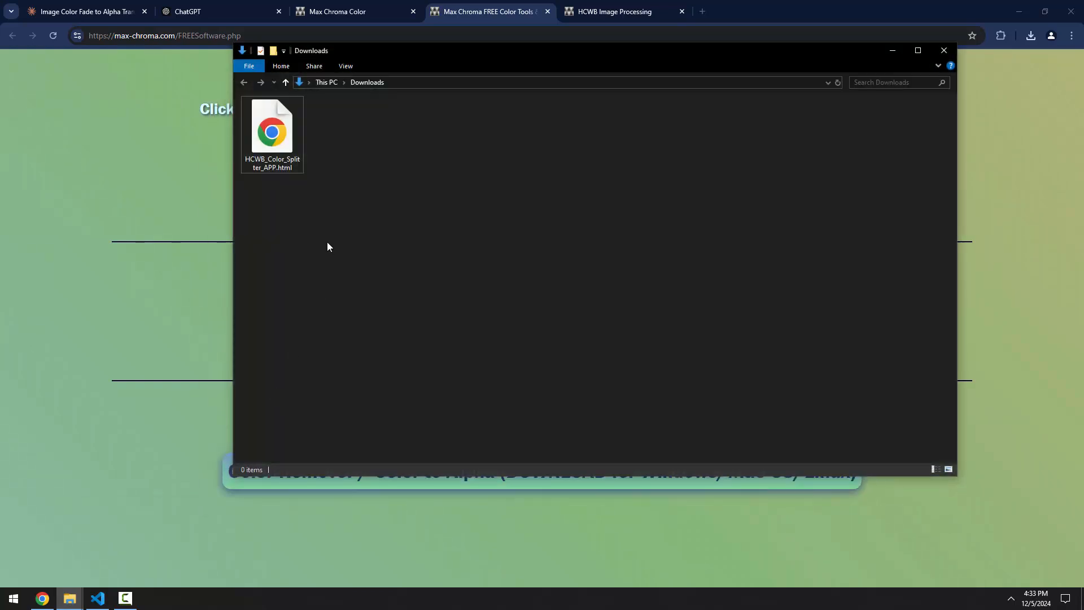
- Open the downloaded HCWB_Color_Splitter_APP.html, view it in a separate window with its local file address, and close it
double_click(277, 134)
drag(759, 14, 718, 127)
click(1016, 11)
mouse_move(562, 142)
mouse_down()
mouse_move(515, 136)
mouse_move(547, 140)
mouse_up()
key(ctrl+a)
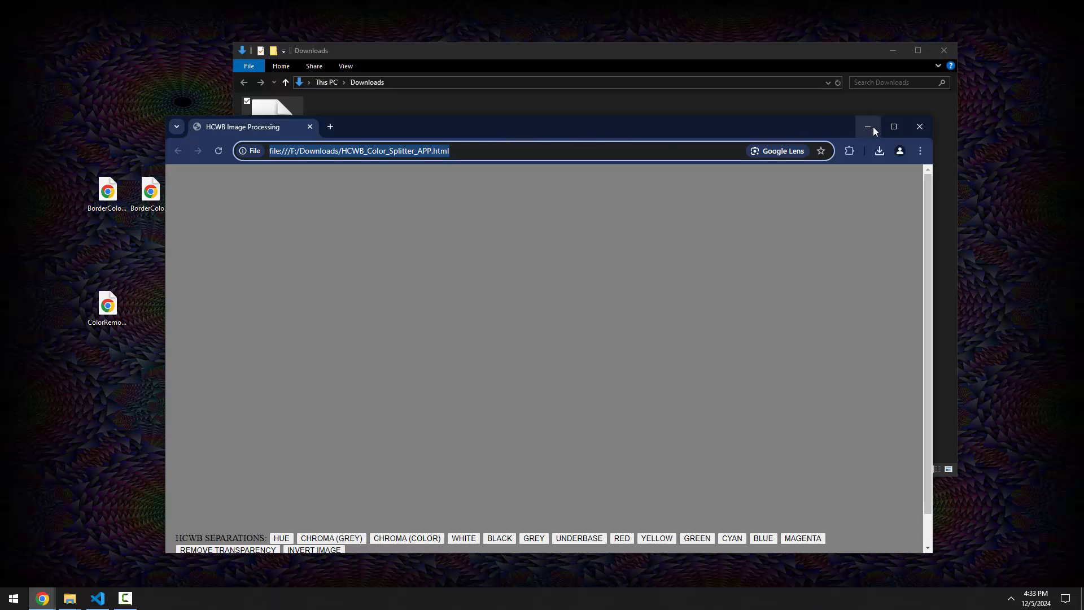
click(918, 126)
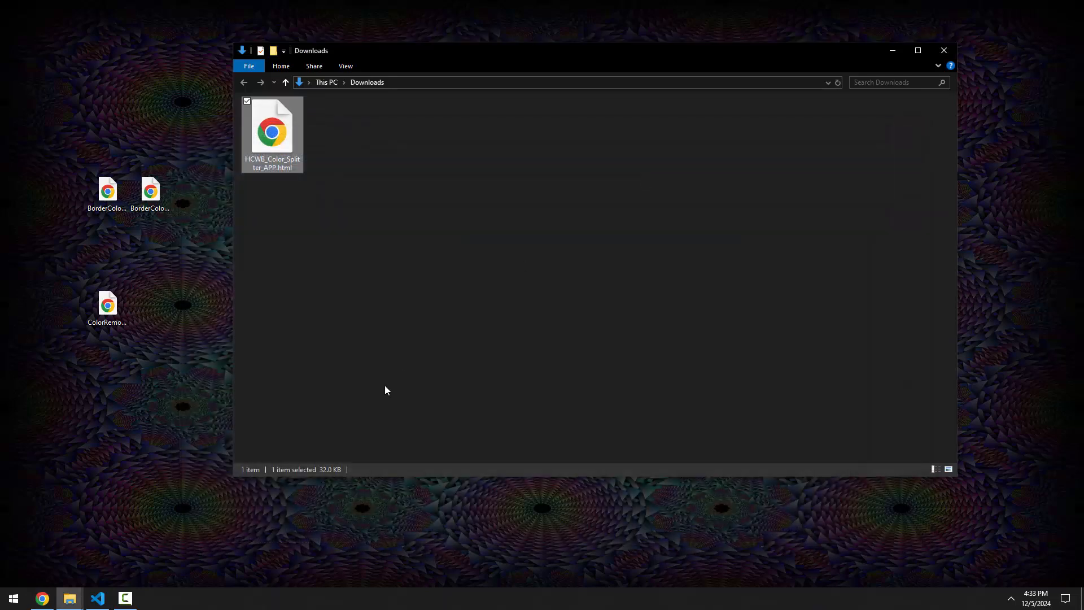
- Switch back to the browser, close the online HCWB Color Splitter and open the online Color-Remover / Color to Alpha tool
click(42, 599)
click(682, 11)
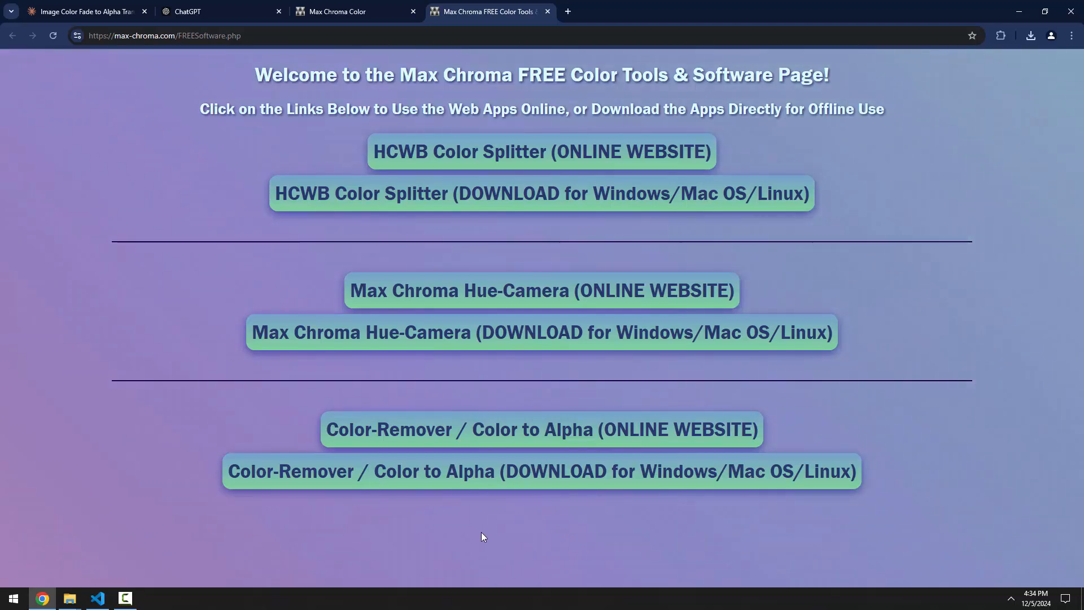
click(495, 440)
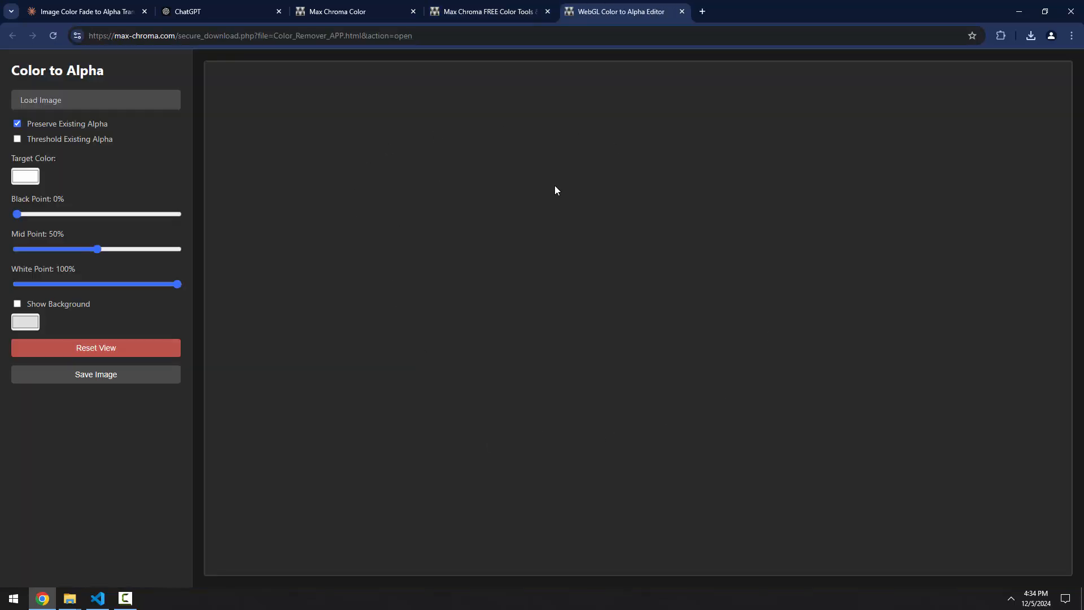
- Load CWB - TRIANGLE - SUPERLOWRES.png into the Color to Alpha editor and inspect it at different magnifications
click(89, 108)
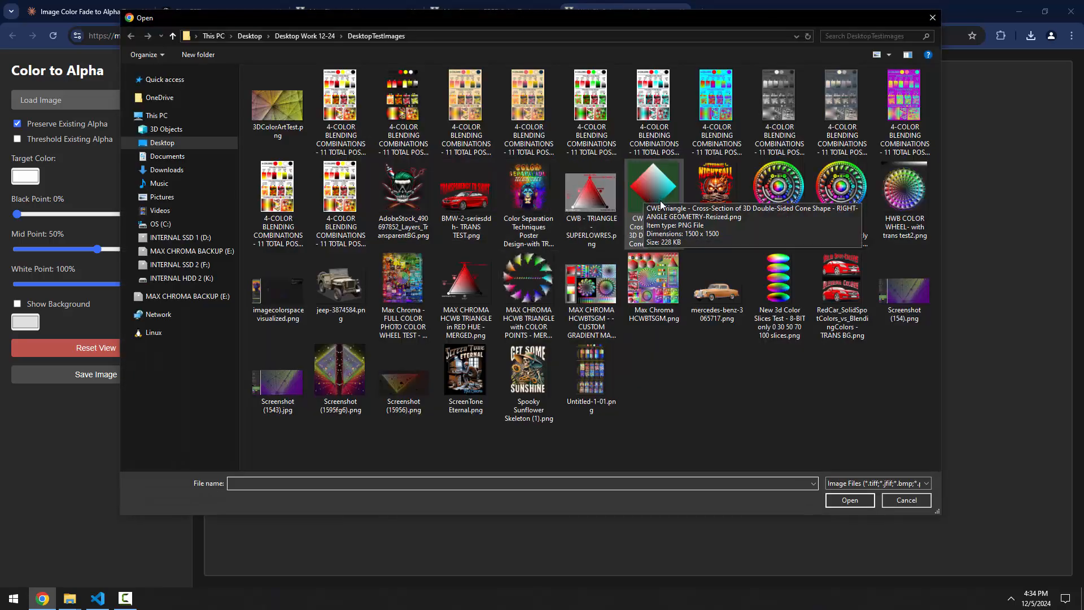
click(599, 196)
double_click(598, 195)
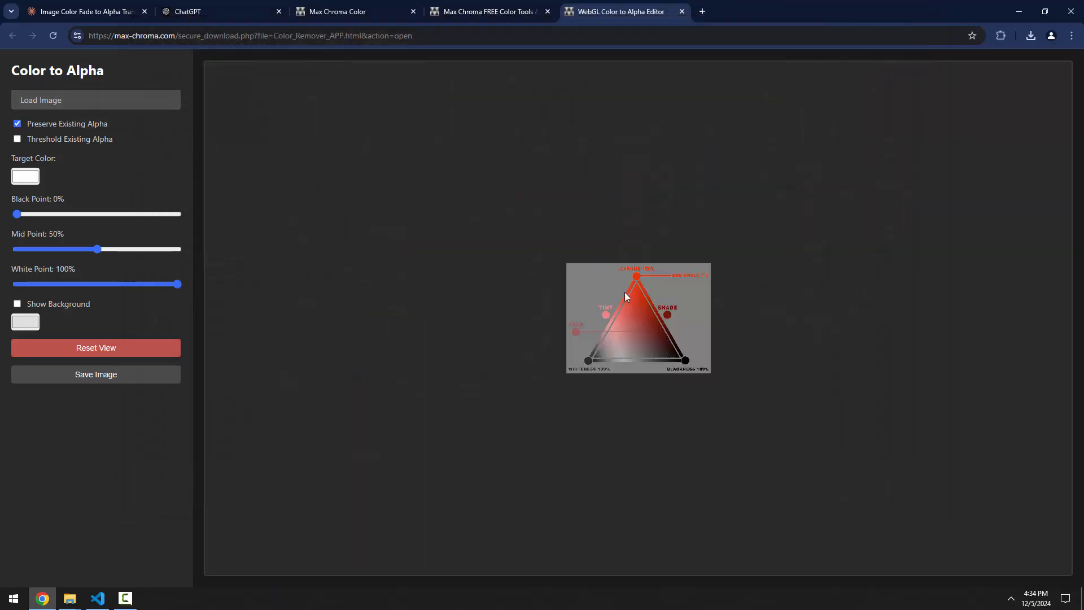
scroll(647, 315, down, 1)
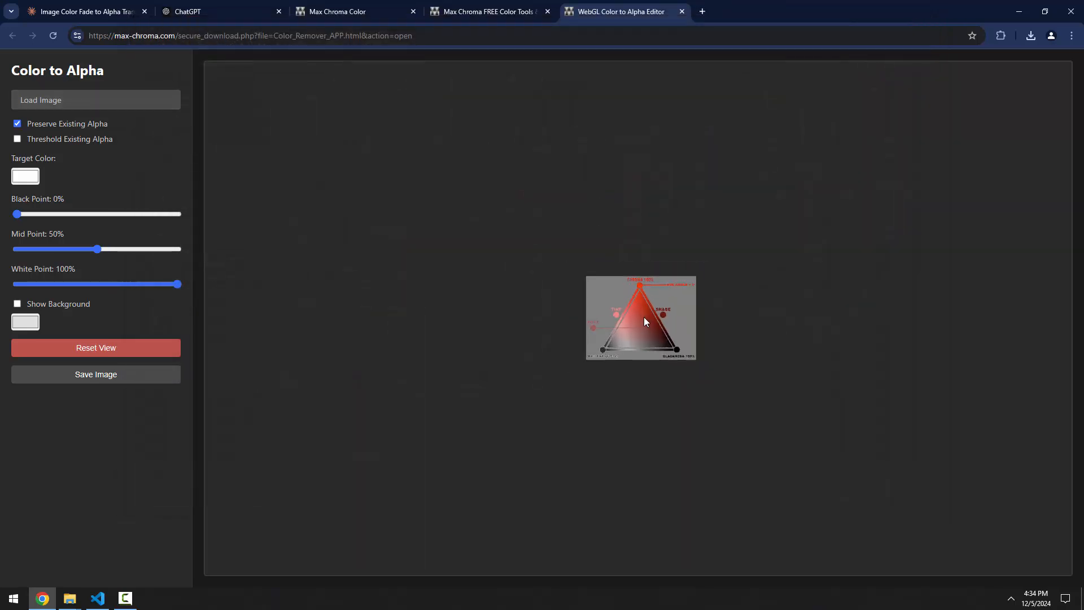
scroll(644, 316, up, 1)
scroll(641, 318, down, 4)
scroll(641, 319, up, 3)
scroll(641, 320, down, 10)
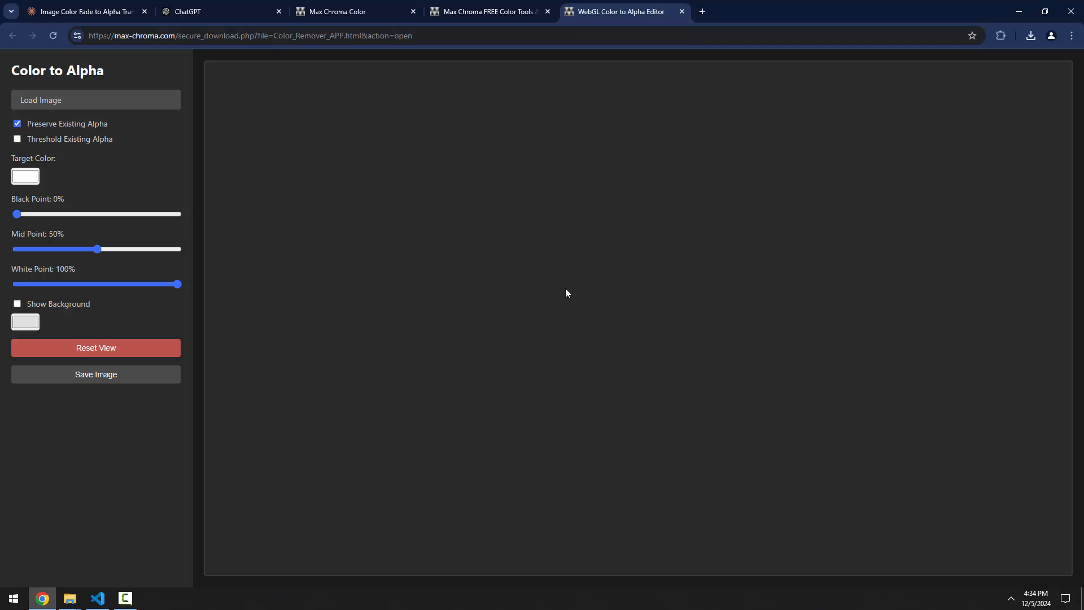
scroll(632, 313, up, 10)
drag(638, 317, 640, 319)
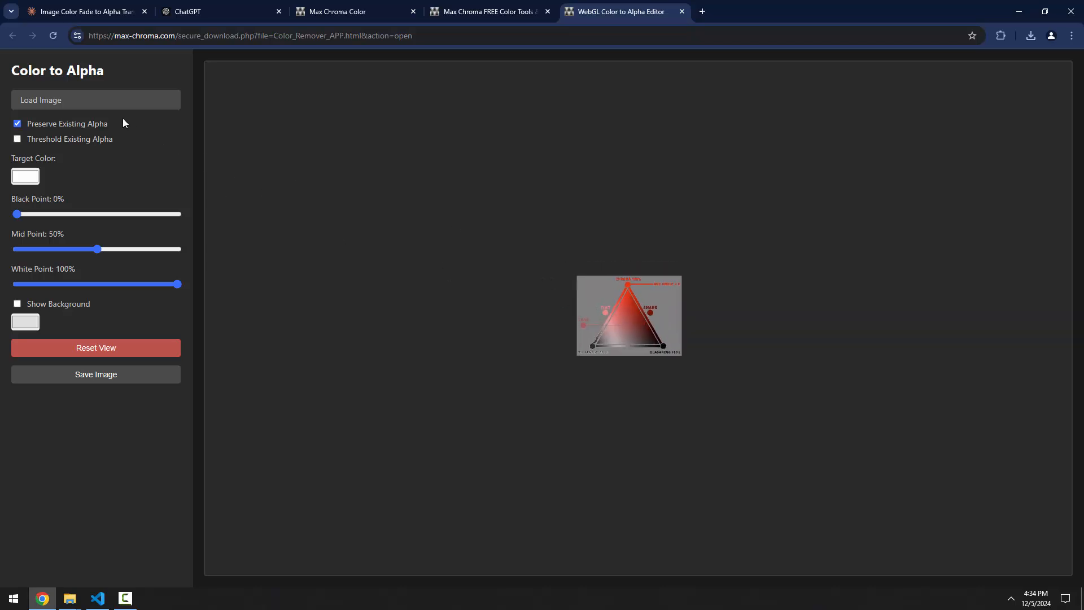
- Load the image CWB Triangle - Cross-Section of 3D Double-Sided Cone Shape - RIGHT-ANGLE GEOMETRY-Resized.png from the DesktopTestImages folder
click(94, 106)
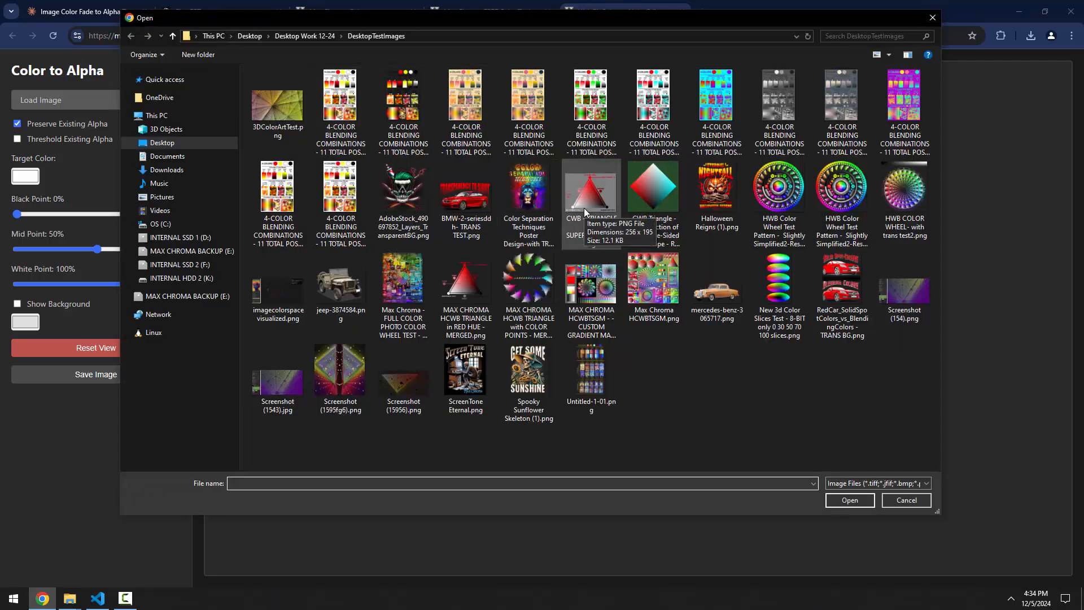
double_click(652, 192)
scroll(493, 224, down, 3)
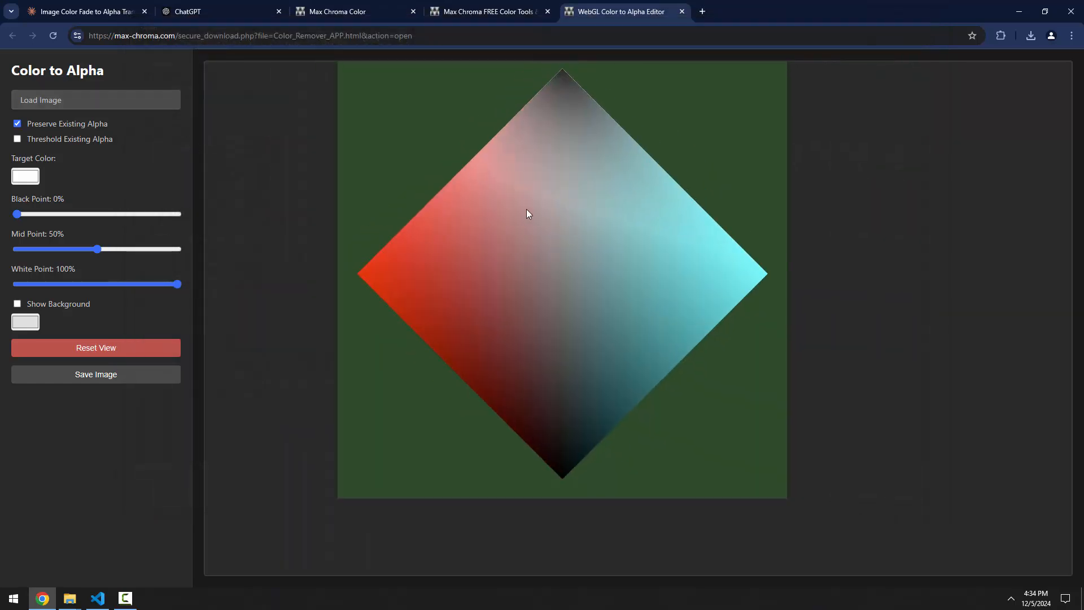
mouse_move(526, 209)
mouse_down()
mouse_move(543, 226)
mouse_move(526, 225)
mouse_move(533, 215)
mouse_up()
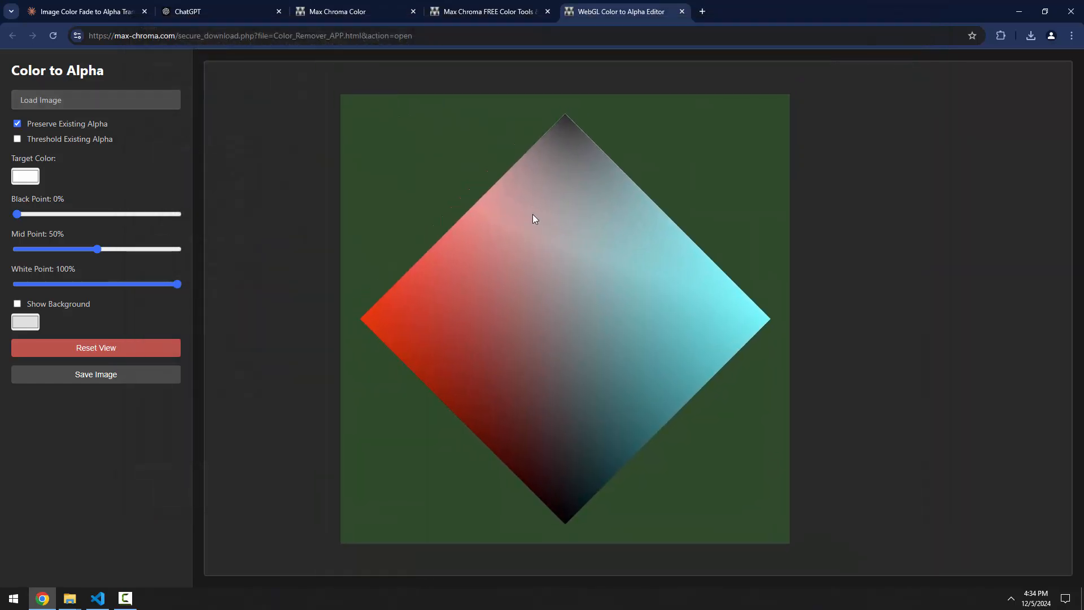
scroll(533, 215, up, 1)
drag(465, 271, 482, 260)
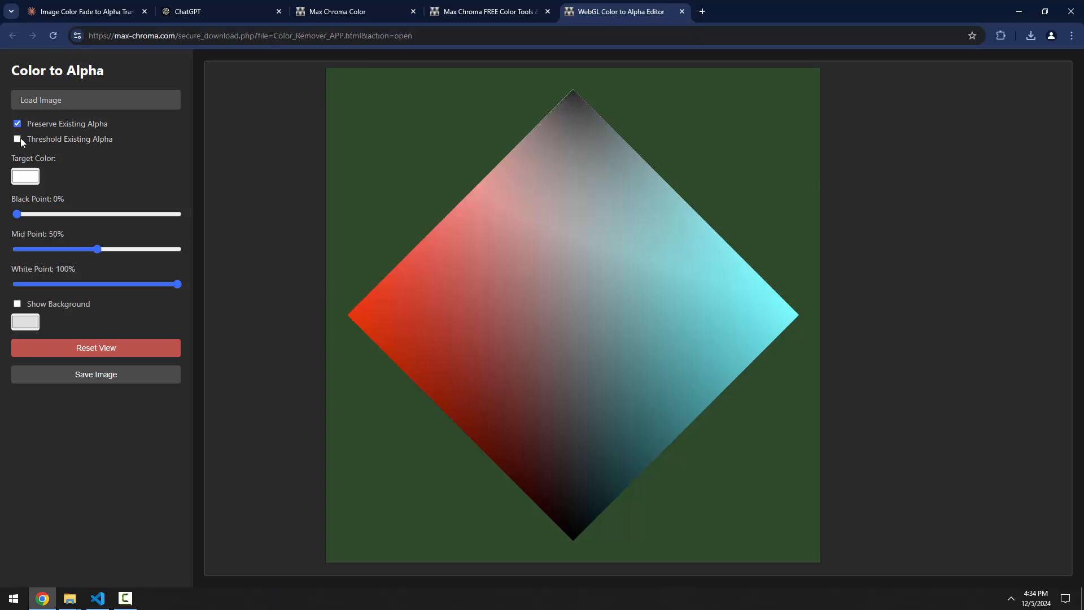
- Try a near-white target color of RGB 250, 250, 250 with black point 12%, mid point 59% and white point 54%
click(30, 179)
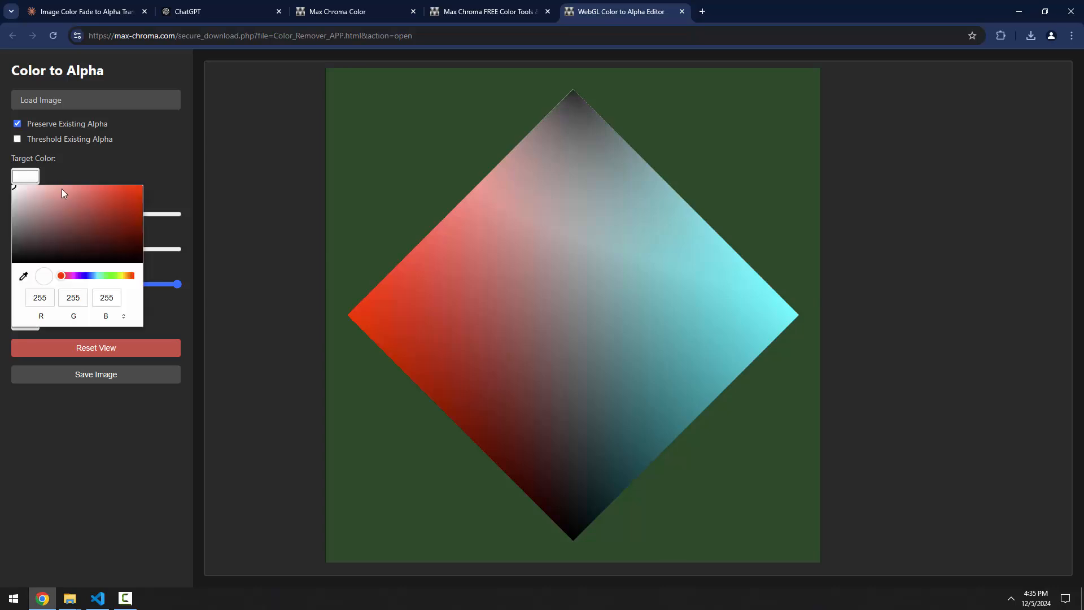
drag(22, 192, 36, 212)
click(83, 173)
mouse_move(99, 246)
mouse_down()
mouse_move(137, 251)
mouse_move(85, 250)
mouse_move(111, 250)
mouse_up()
drag(173, 284, 104, 283)
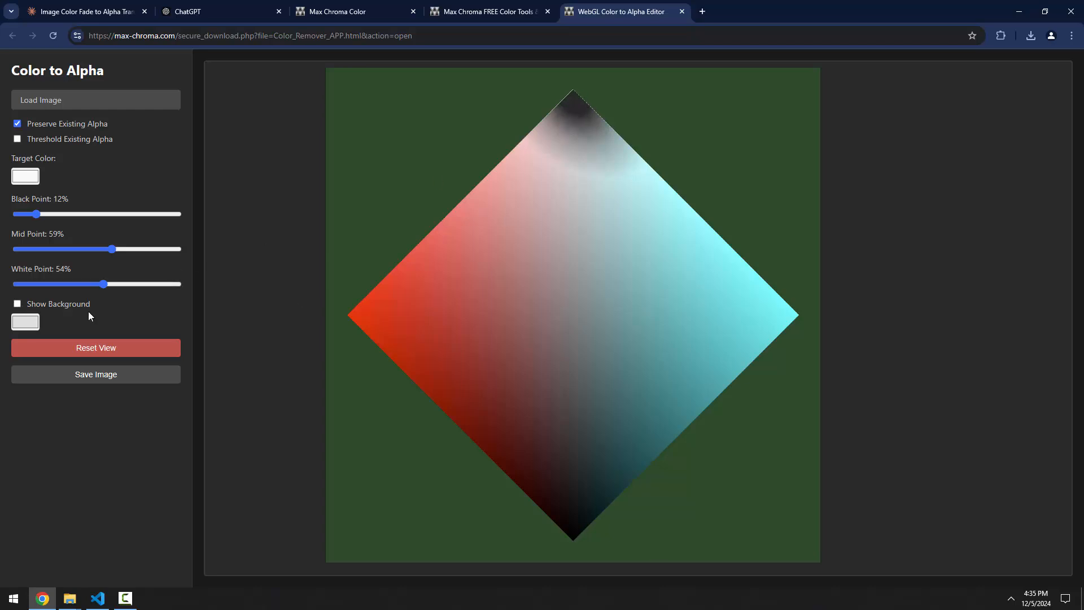
- Show the preview background and set its color to magenta, RGB 255, 0, 234
click(17, 304)
click(28, 325)
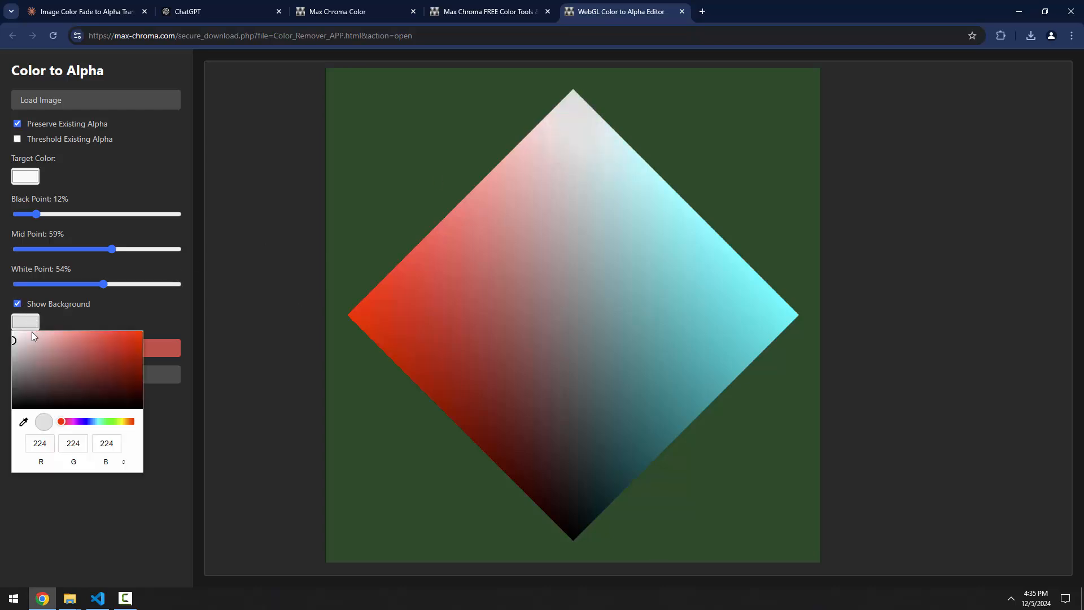
drag(15, 342, 132, 352)
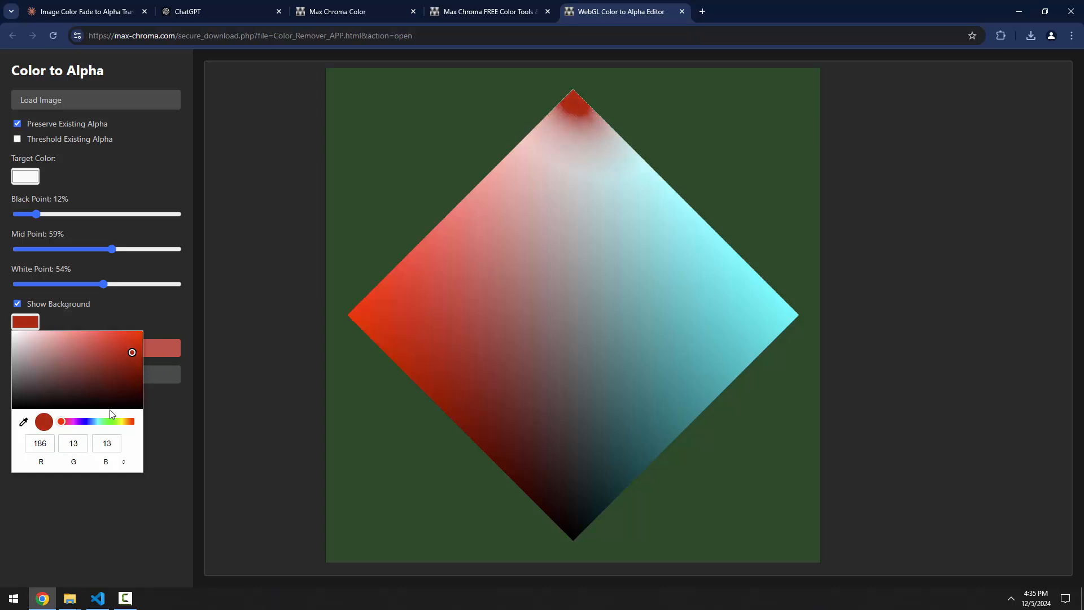
drag(110, 421, 92, 421)
drag(114, 368, 153, 311)
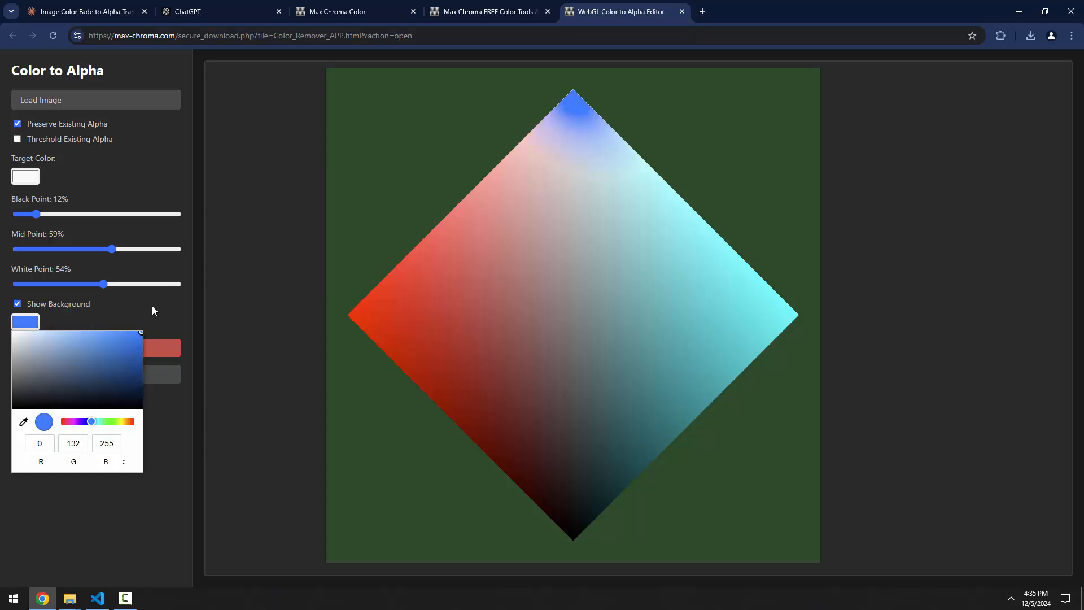
drag(85, 419, 73, 421)
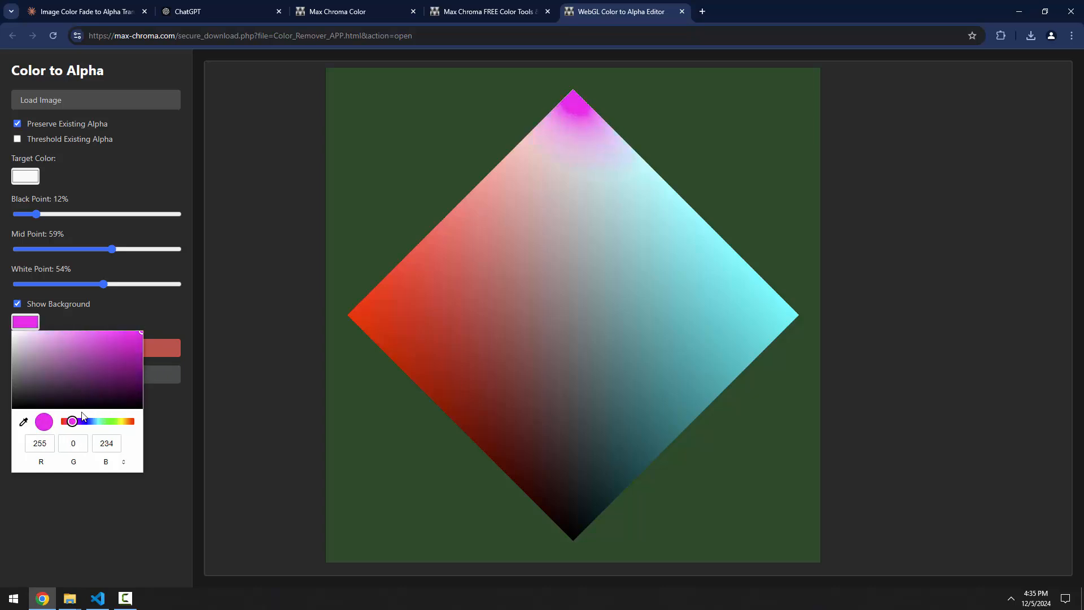
click(149, 313)
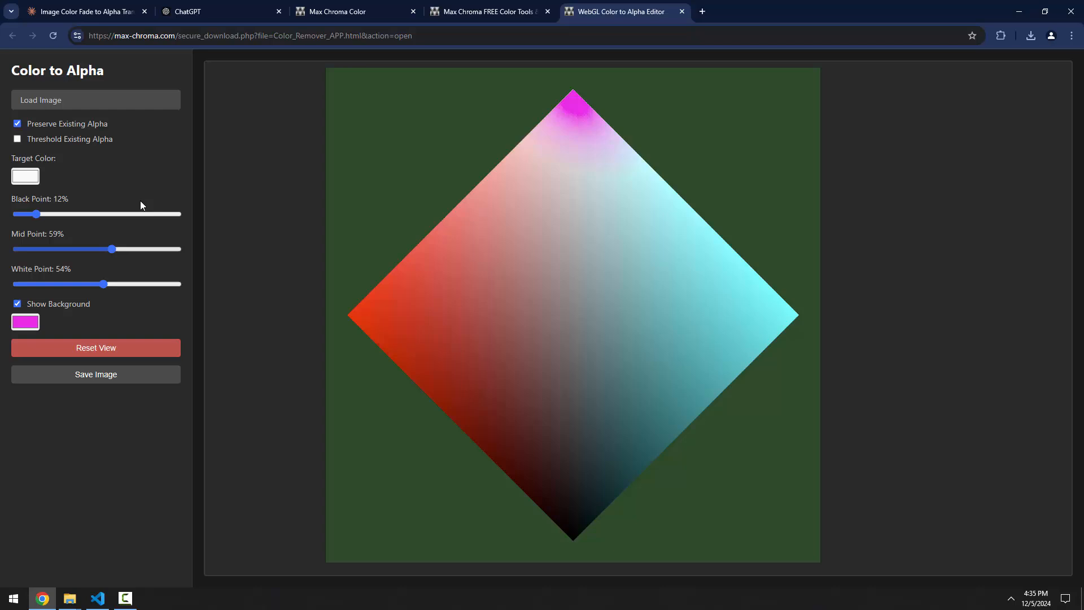
- Sample the dark green area around the diamond as the target color, RGB 46, 74, 41
click(37, 179)
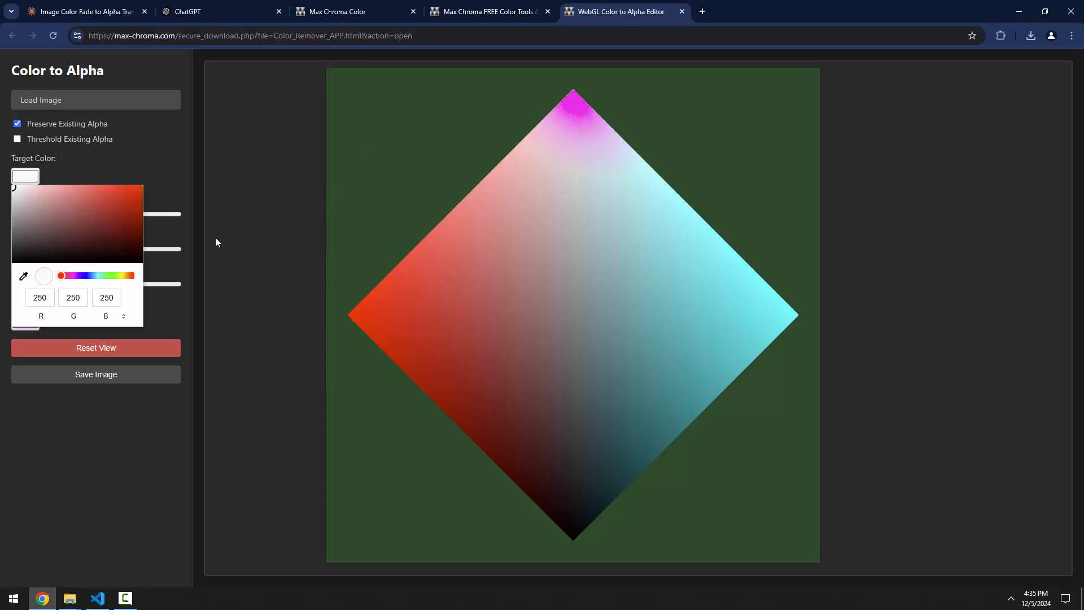
click(23, 276)
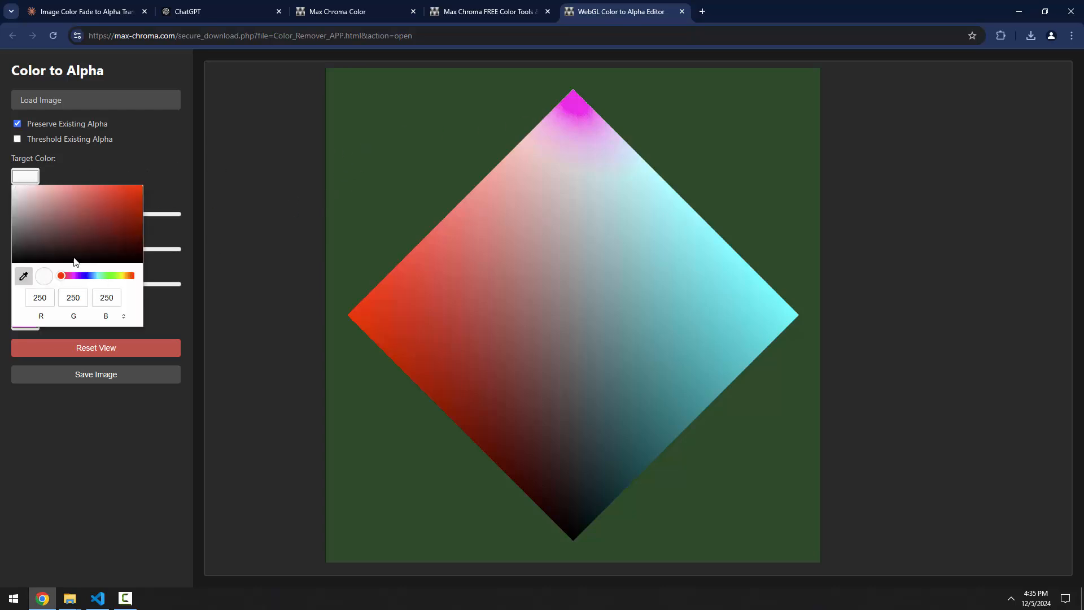
click(394, 138)
click(164, 176)
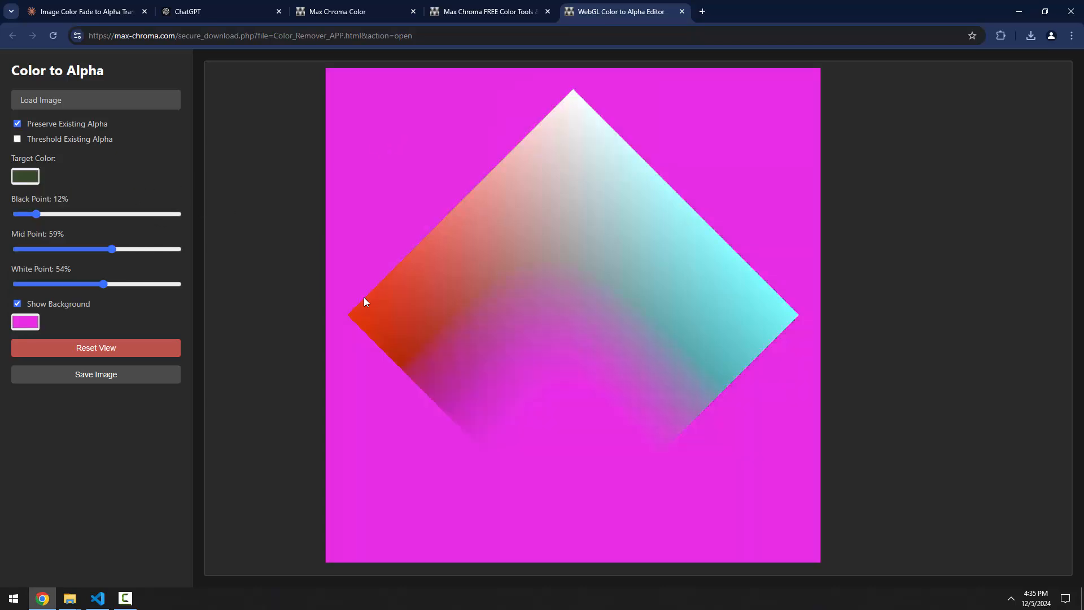
- Set the black point to 0%, the mid point to 4% and the white point to 3% to remove only the green
click(64, 254)
drag(37, 214, 16, 214)
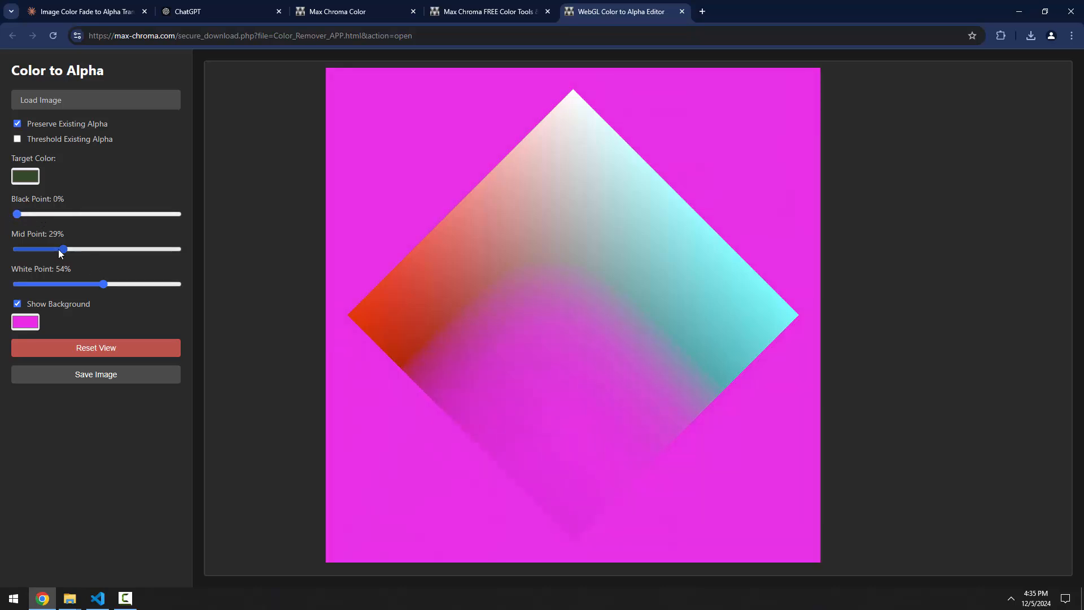
drag(60, 253, 40, 249)
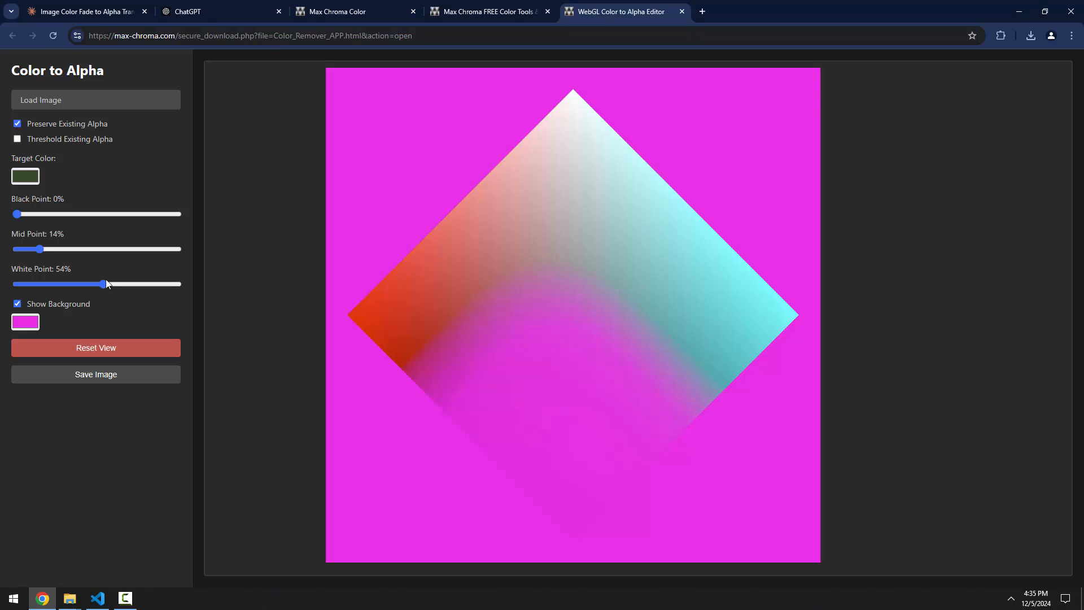
drag(105, 284, 22, 279)
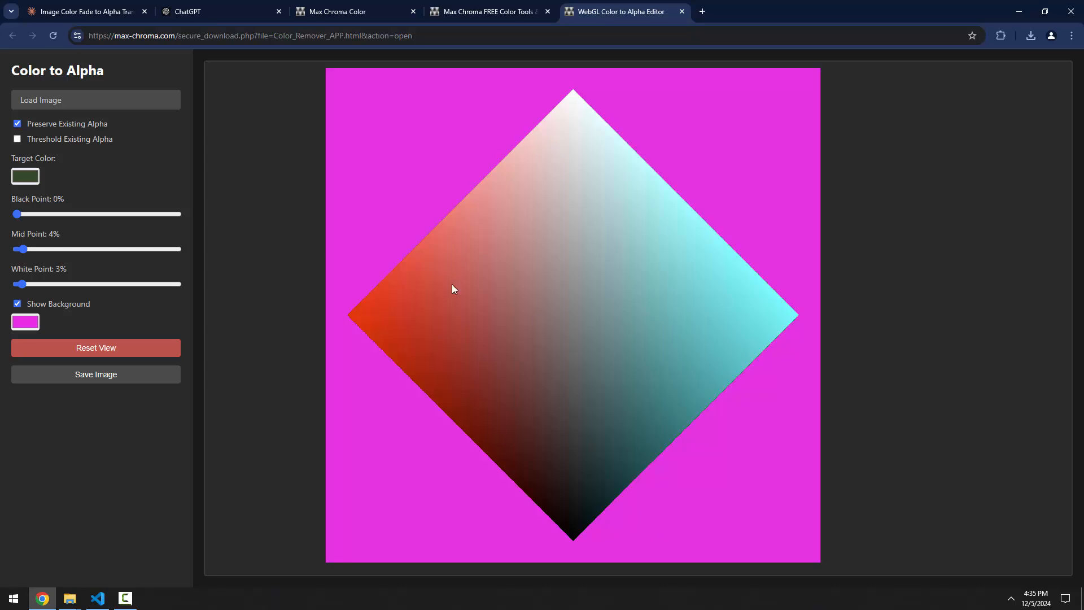
- Check the RGB values of the sampled target color
click(26, 176)
click(112, 159)
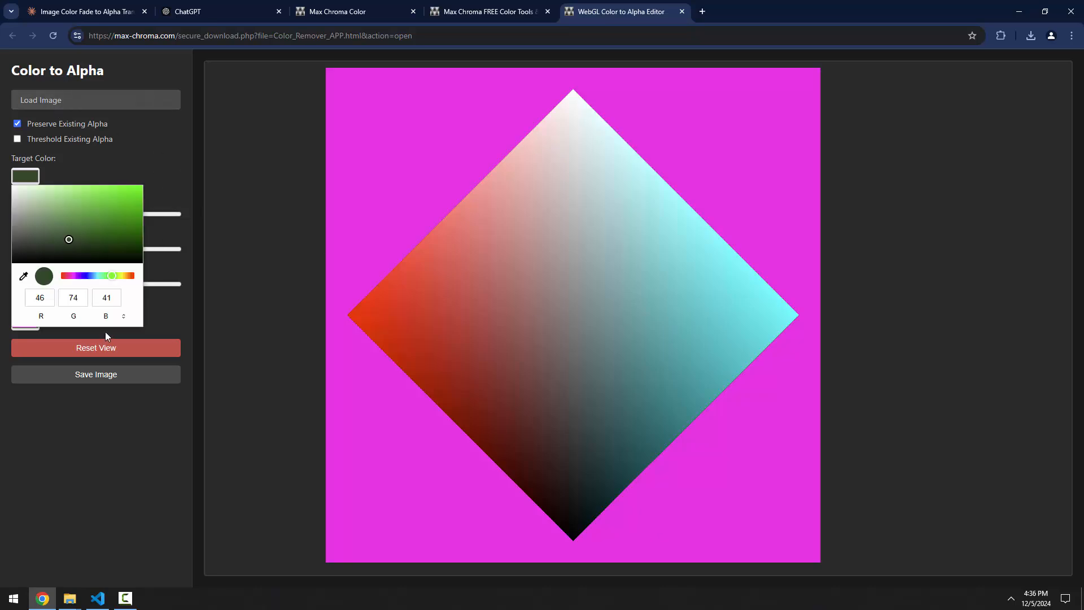
click(85, 415)
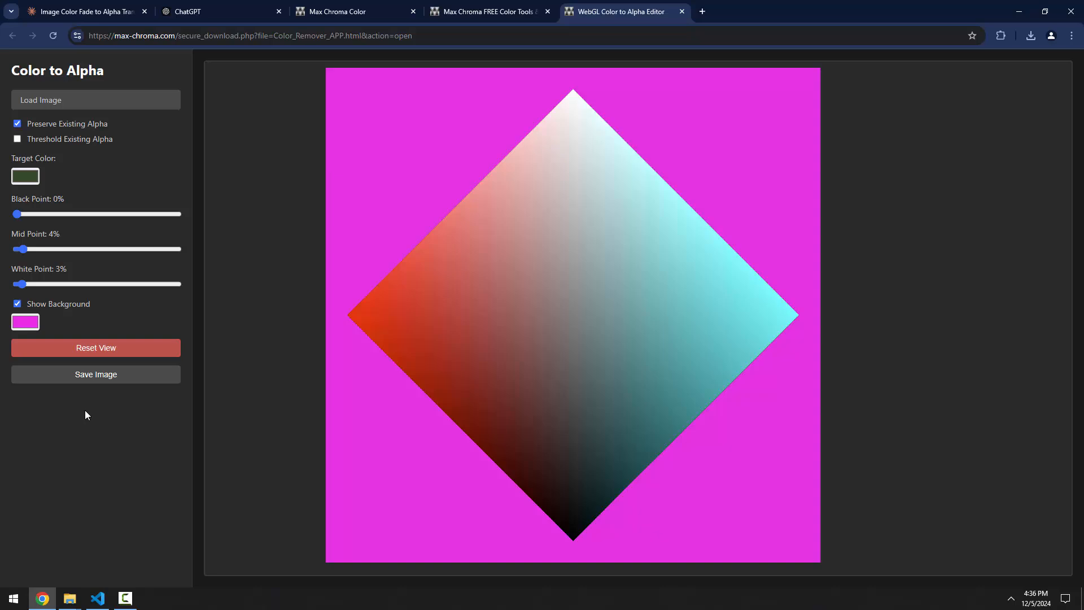
- Save the processed image with its preview background hidden and bring up the Downloads folder to find the saved file
click(17, 305)
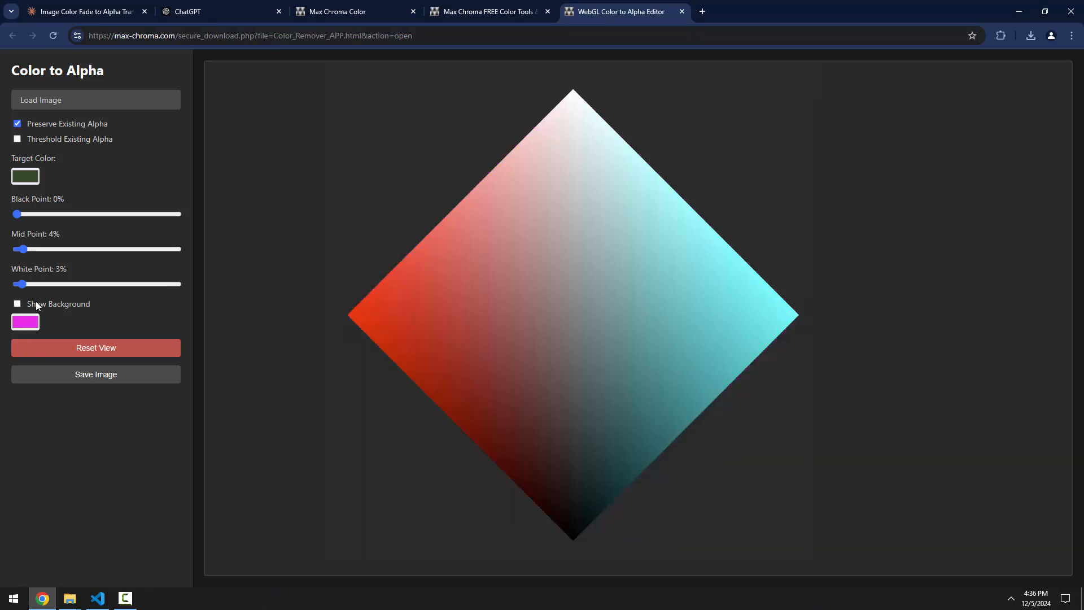
click(92, 375)
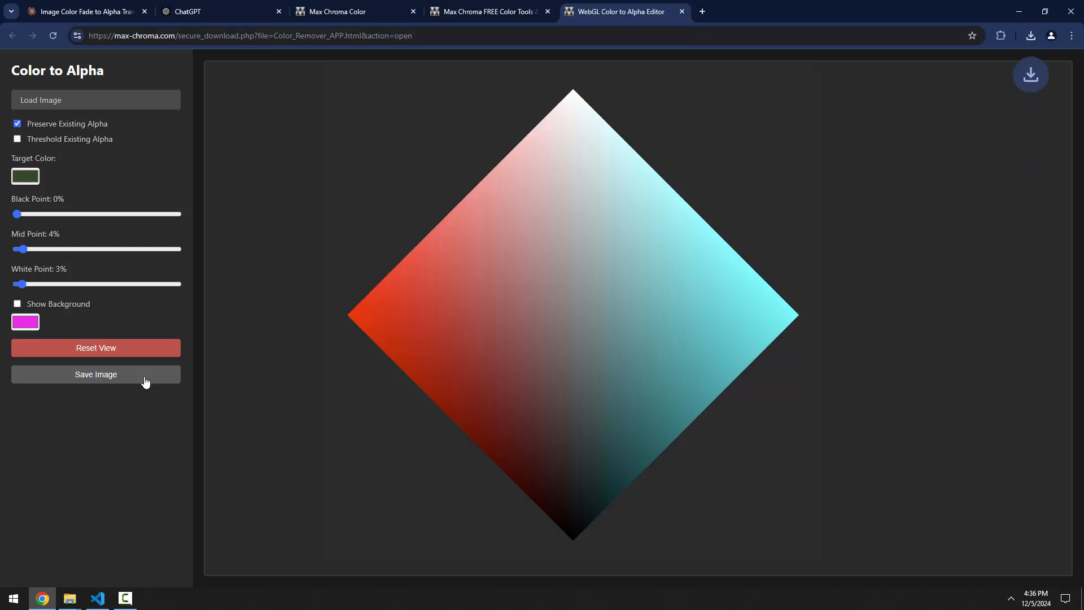
mouse_move(78, 597)
click(181, 550)
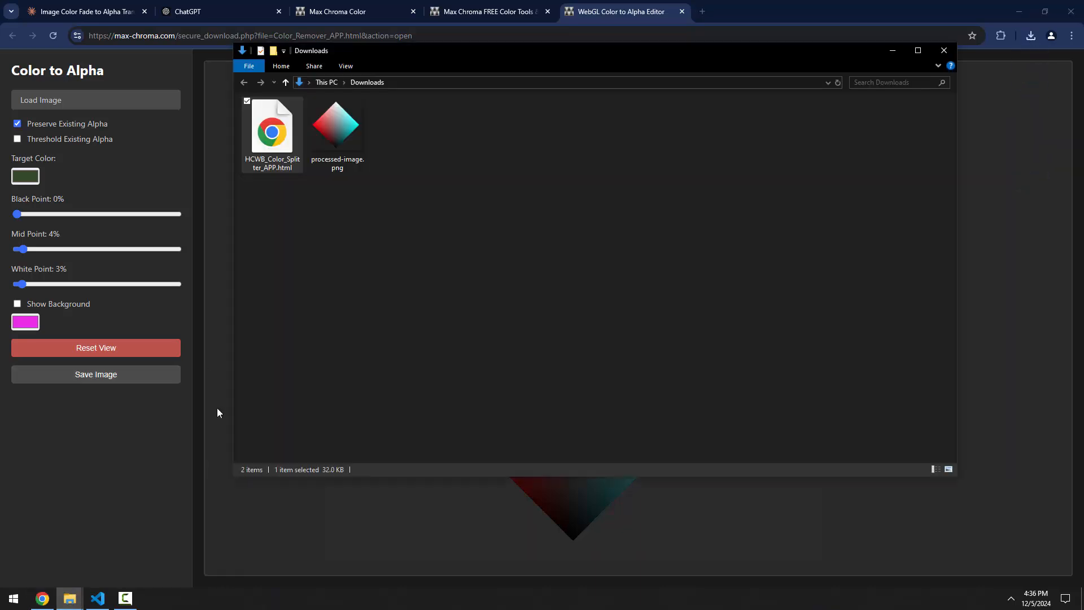
- View the saved processed-image.png in the photo viewer and close the online Color to Alpha editor
click(350, 154)
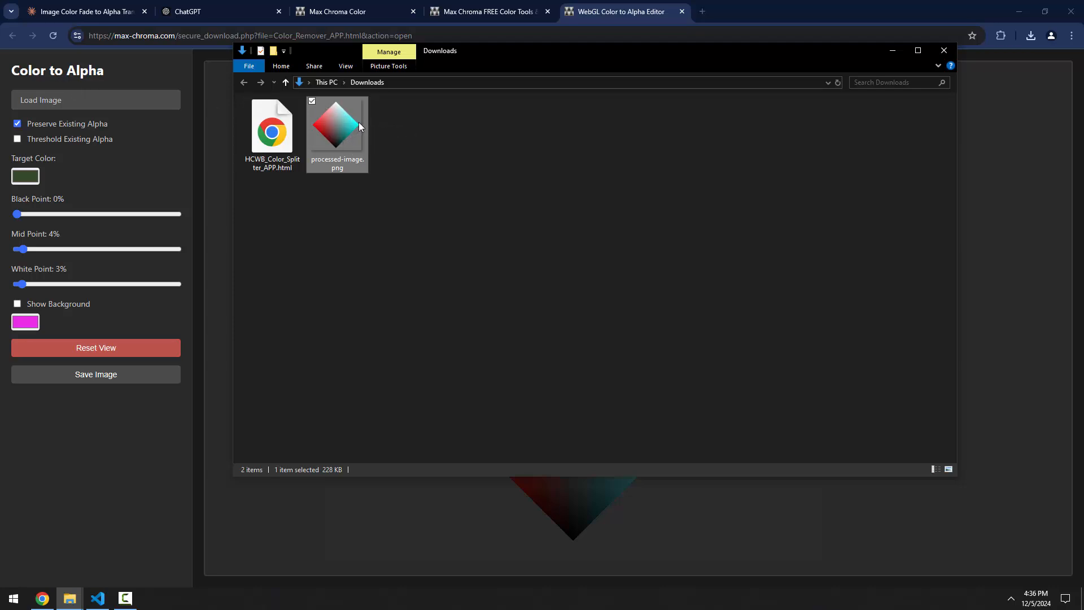
click(891, 52)
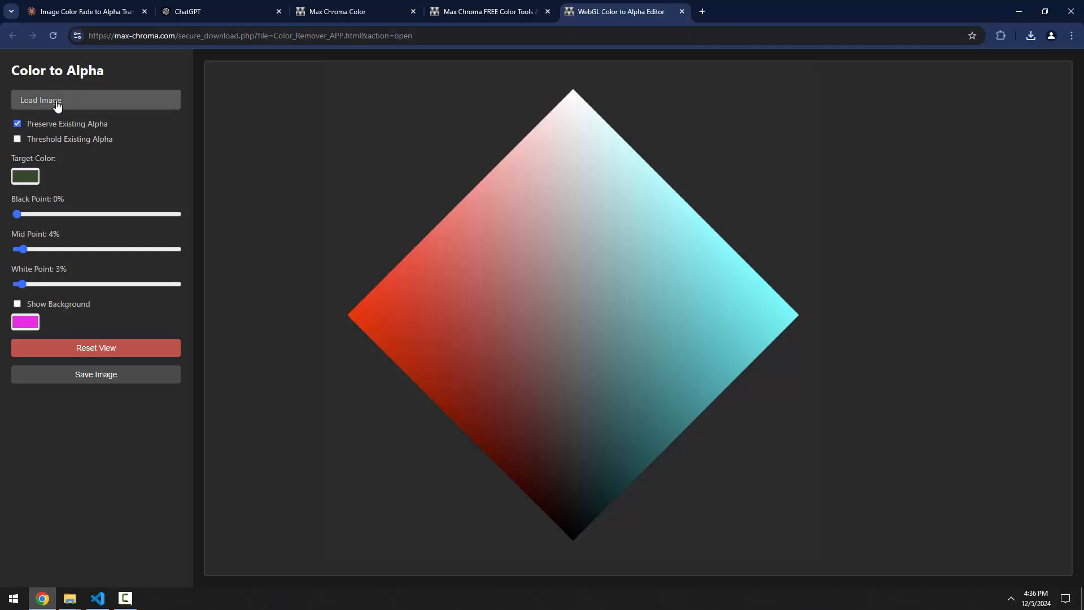
click(681, 12)
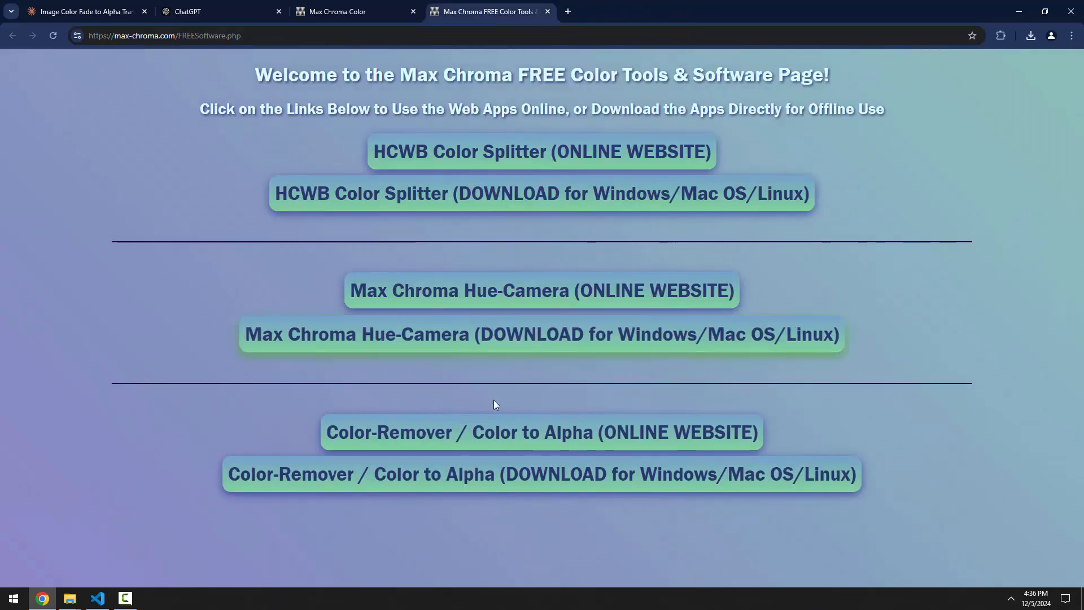
drag(0, 107, 611, 68)
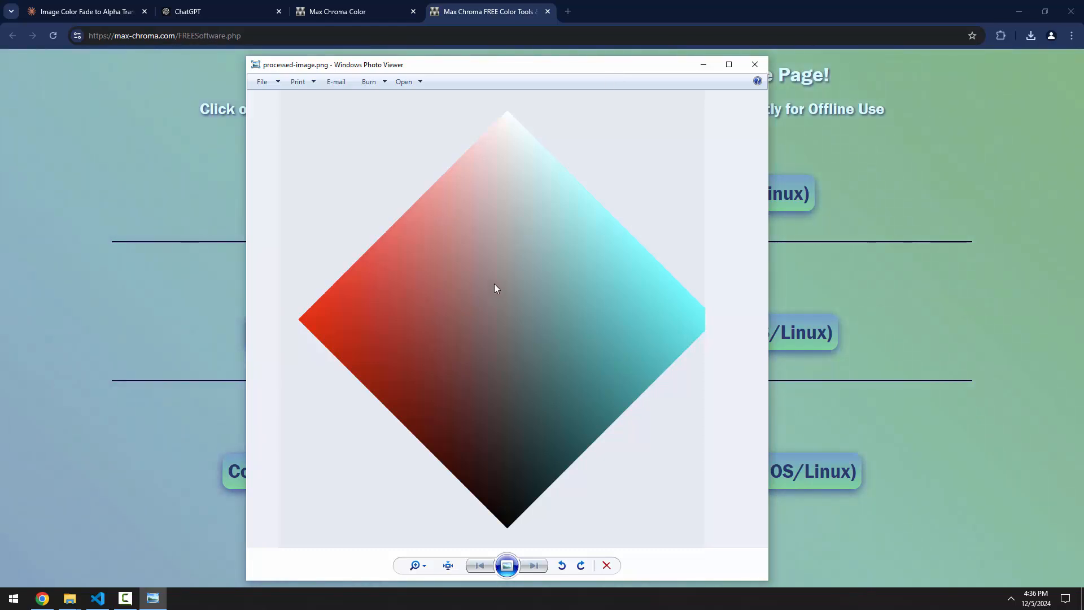
click(754, 64)
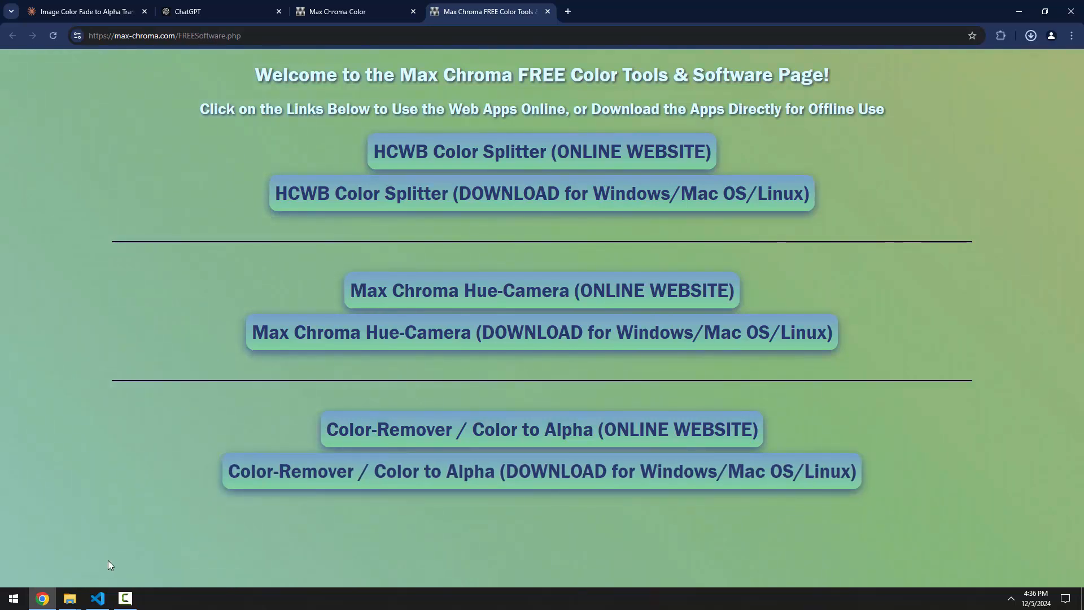
- Open the downloaded offline app Color_Remover_APP.html from the Downloads folder
mouse_move(80, 606)
click(168, 548)
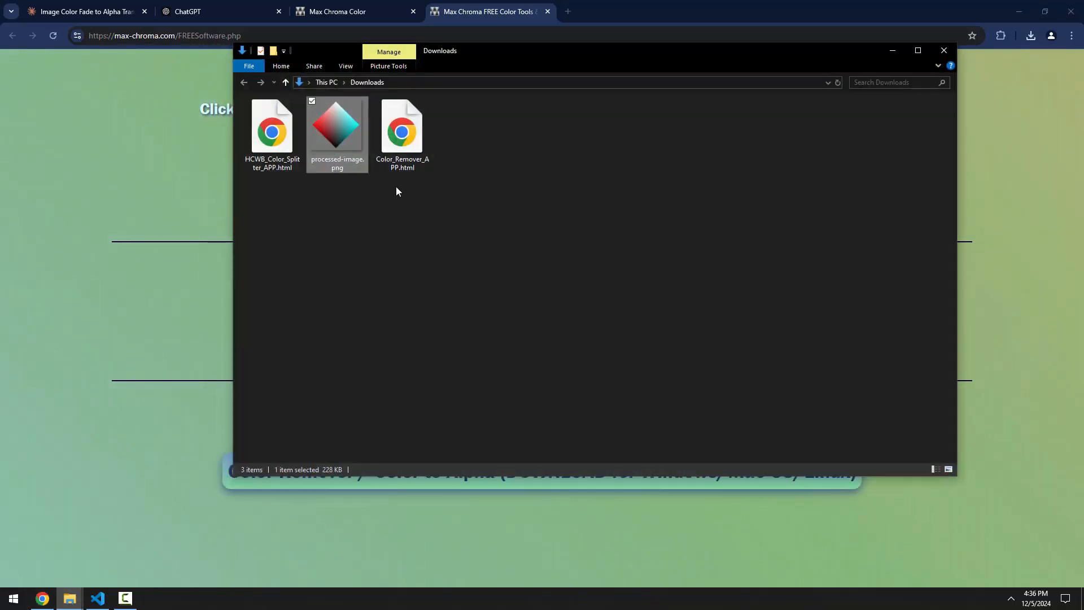
double_click(408, 141)
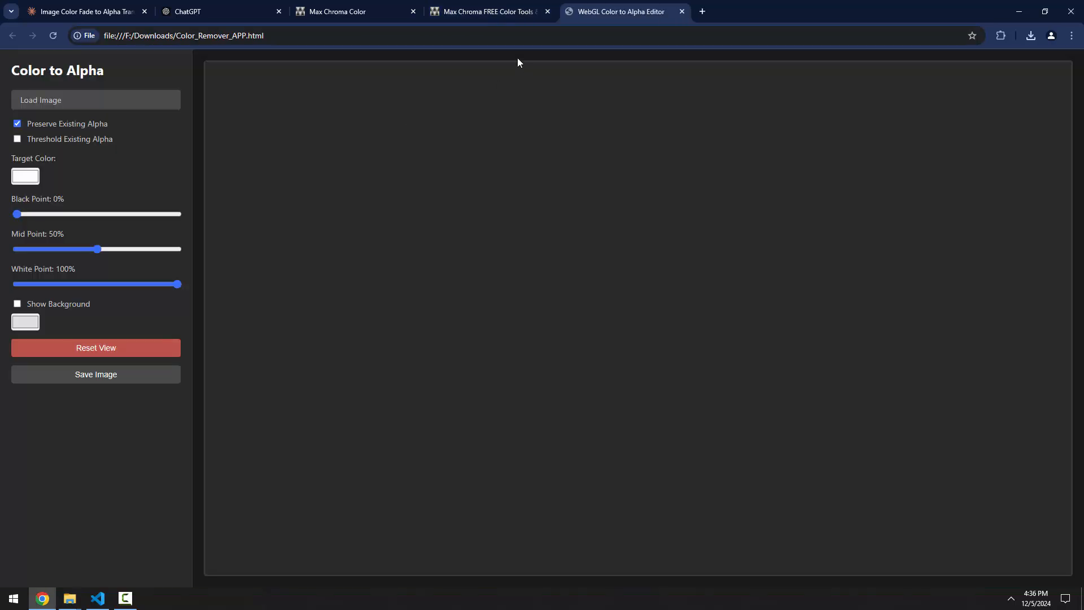
- Detach the offline Color to Alpha editor into its own browser window, minimize the other windows and maximize the editor
drag(650, 12, 323, 112)
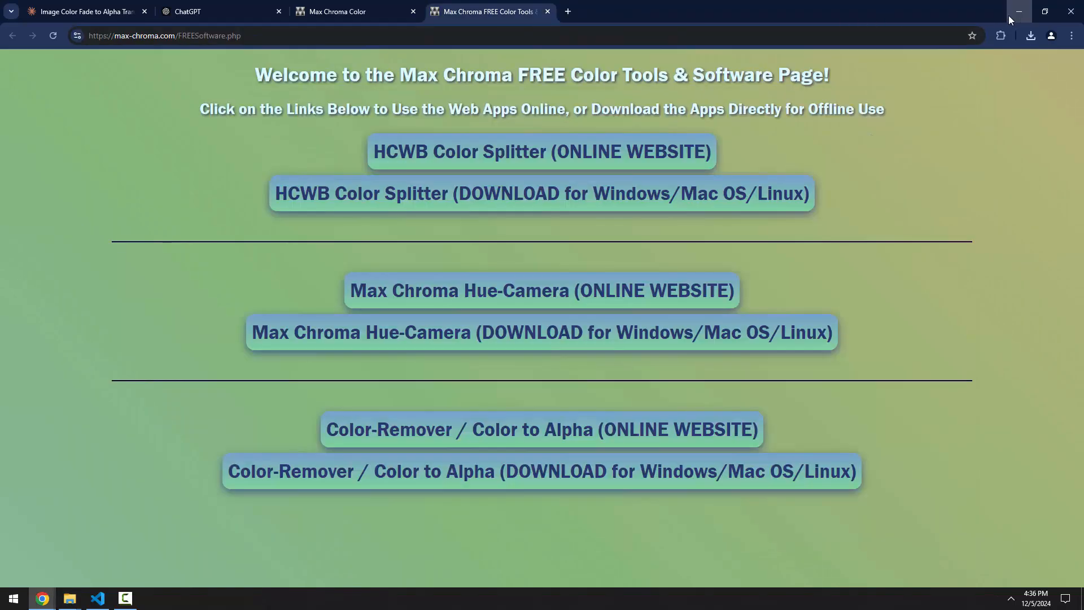
click(1008, 15)
click(893, 50)
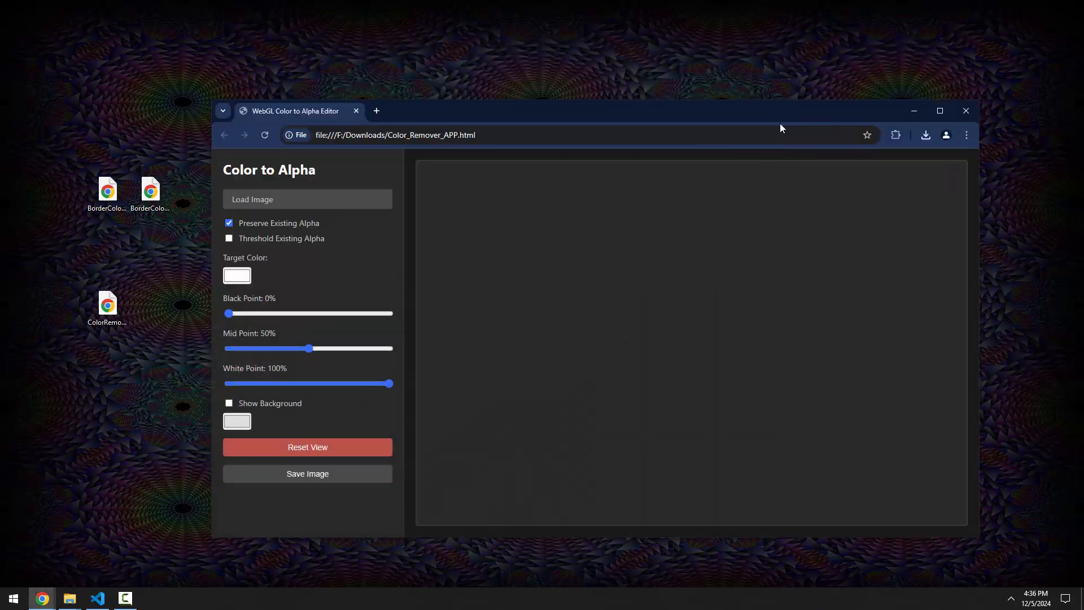
drag(773, 117, 678, 82)
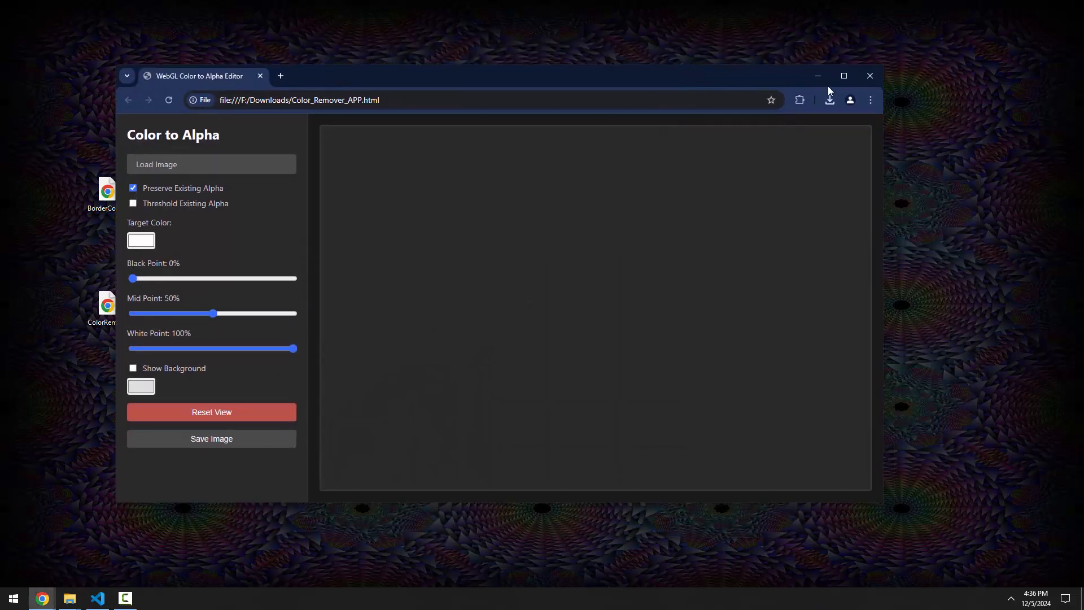
click(844, 76)
- Load the image CWB - TRIANGLE - SUPERLOWRES.png into the offline editor
click(77, 105)
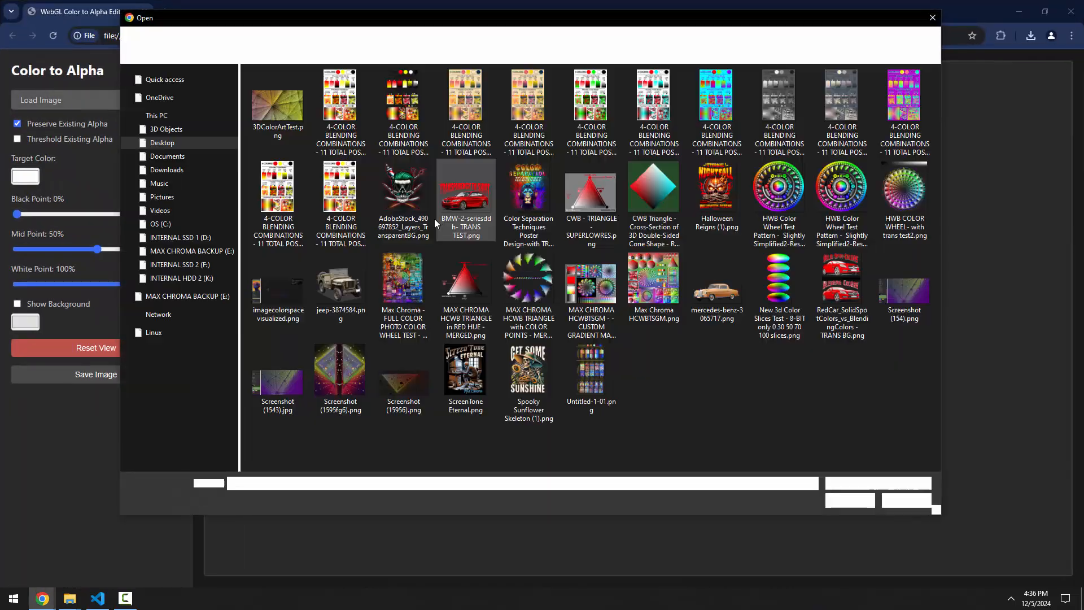
double_click(595, 200)
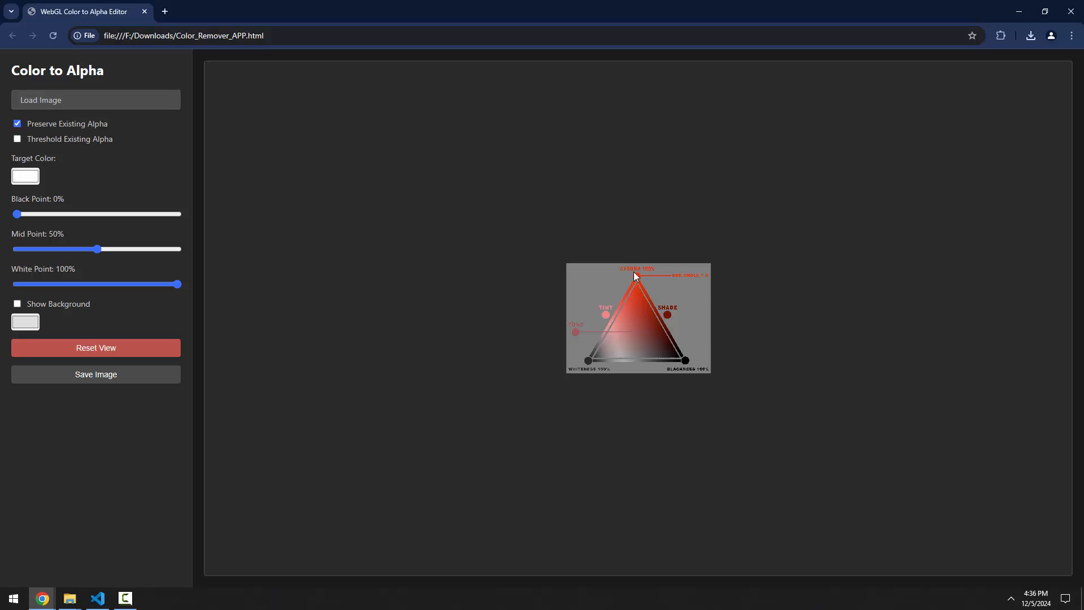
mouse_move(629, 295)
mouse_down()
mouse_move(584, 268)
mouse_move(601, 294)
mouse_move(672, 298)
mouse_move(616, 290)
mouse_up()
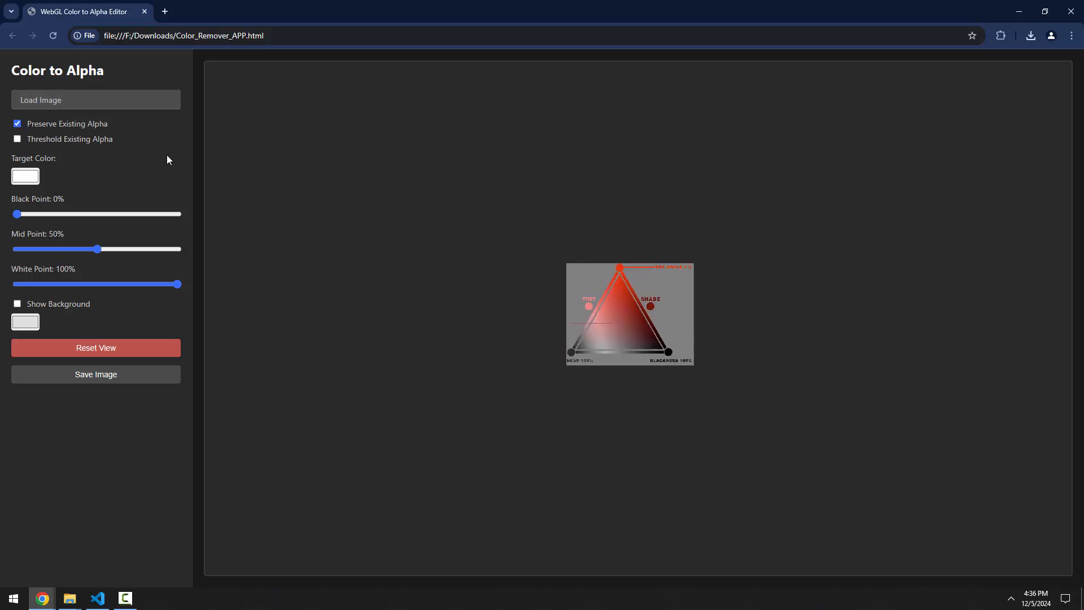
- Load the HCWB TEST PATTERN image with split, circle, bars and triangles from the Desktop and fit it in the canvas
click(87, 107)
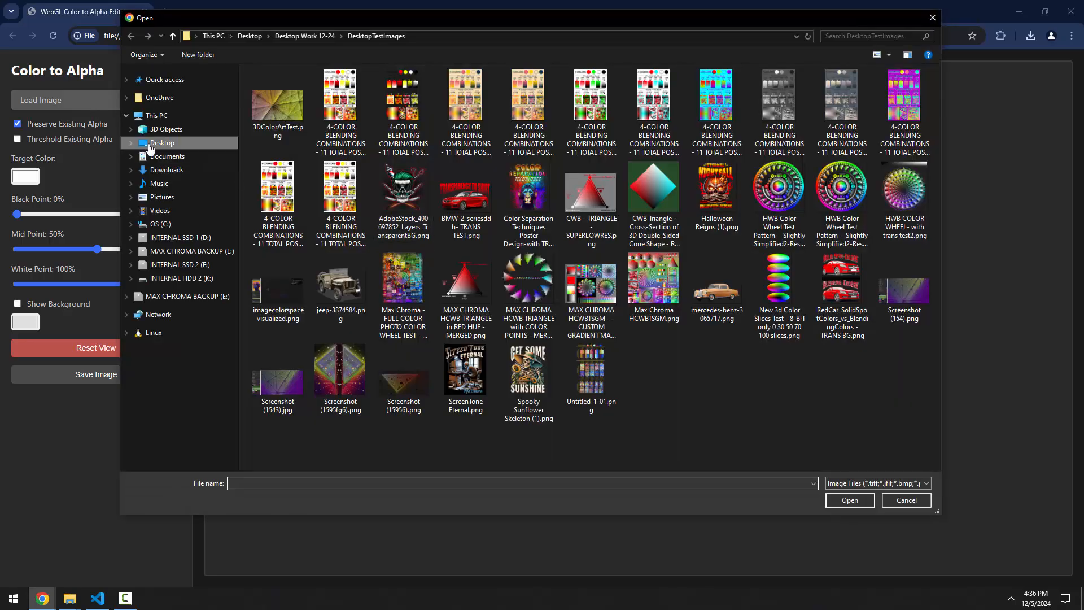
click(162, 143)
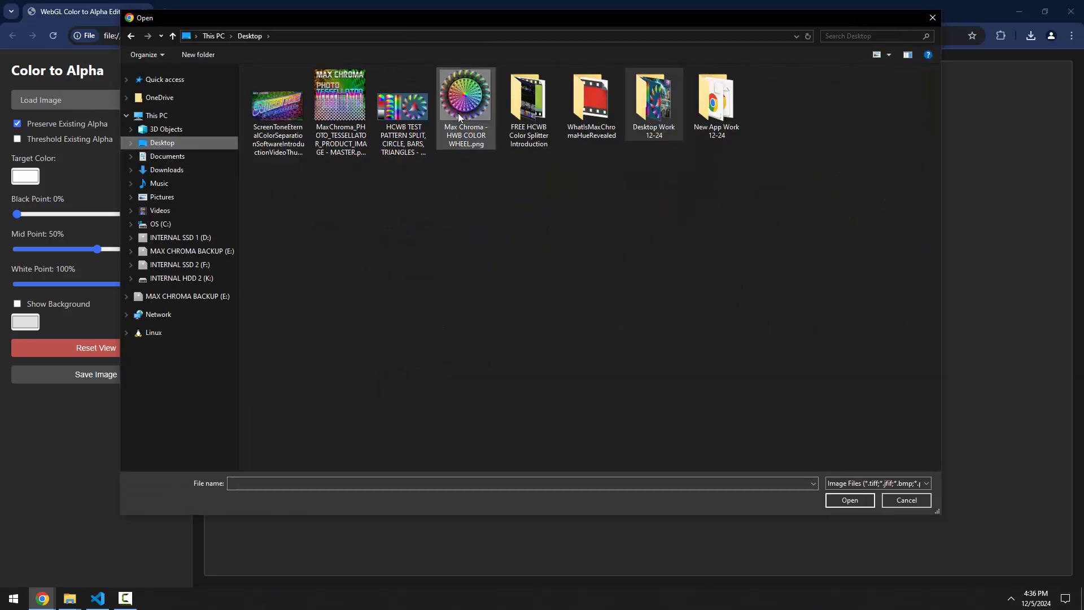
double_click(405, 116)
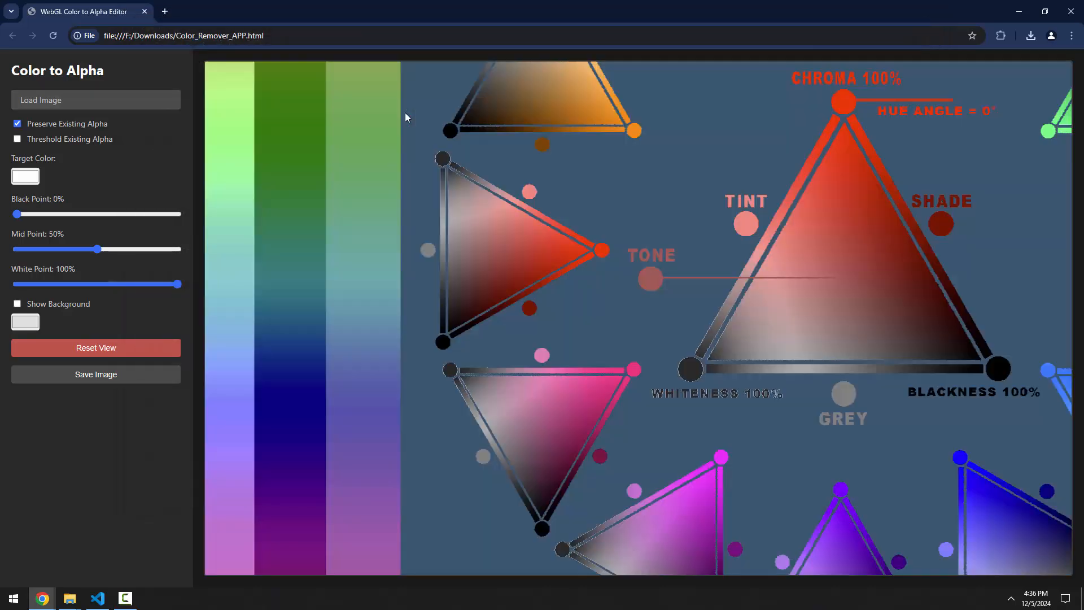
scroll(553, 306, down, 4)
scroll(530, 294, down, 2)
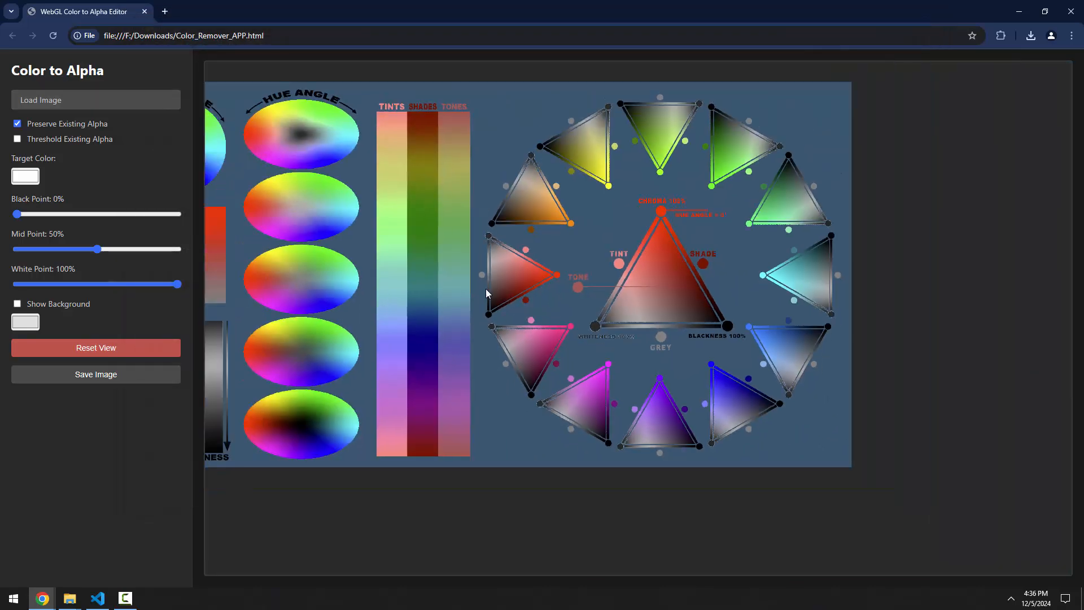
scroll(486, 289, up, 2)
mouse_move(433, 281)
mouse_down()
mouse_move(444, 292)
mouse_move(451, 275)
mouse_move(450, 285)
mouse_up()
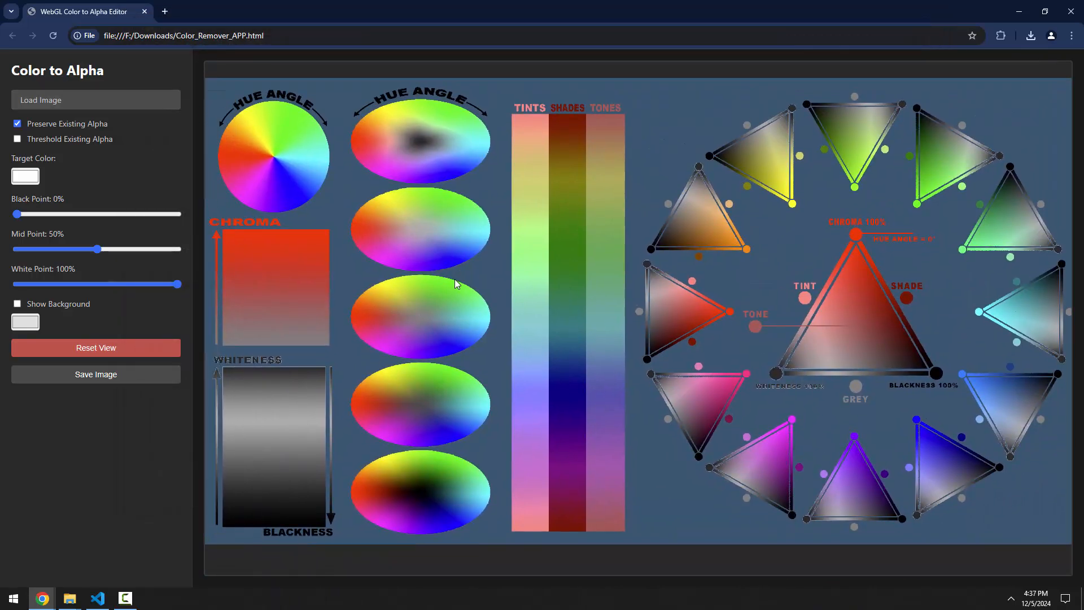
scroll(491, 273, down, 3)
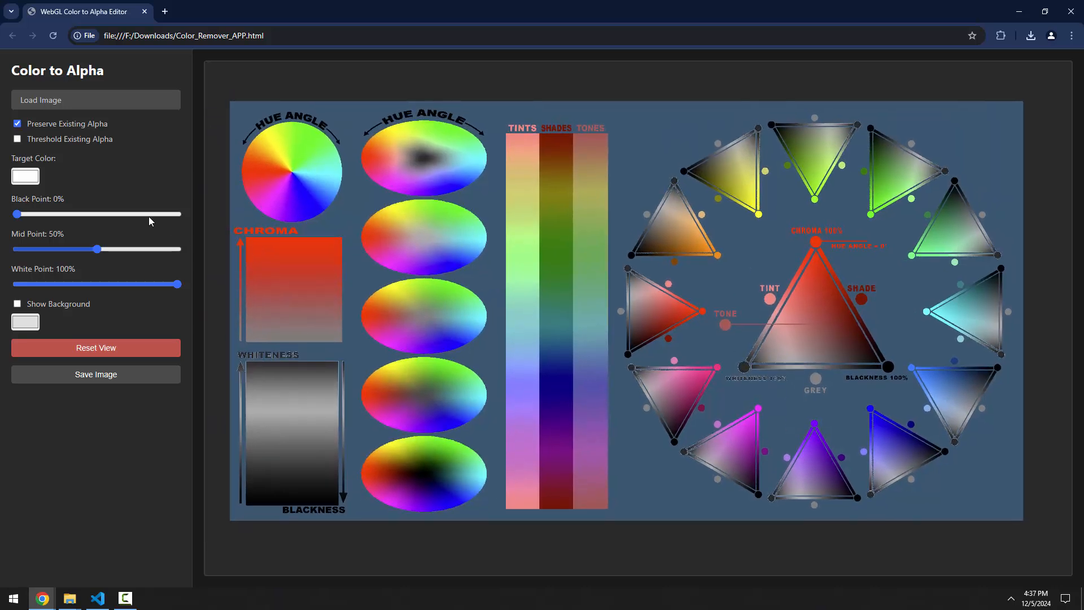
- Set the target color to pure red, RGB 255, 0, 0
click(30, 179)
drag(48, 194, 149, 180)
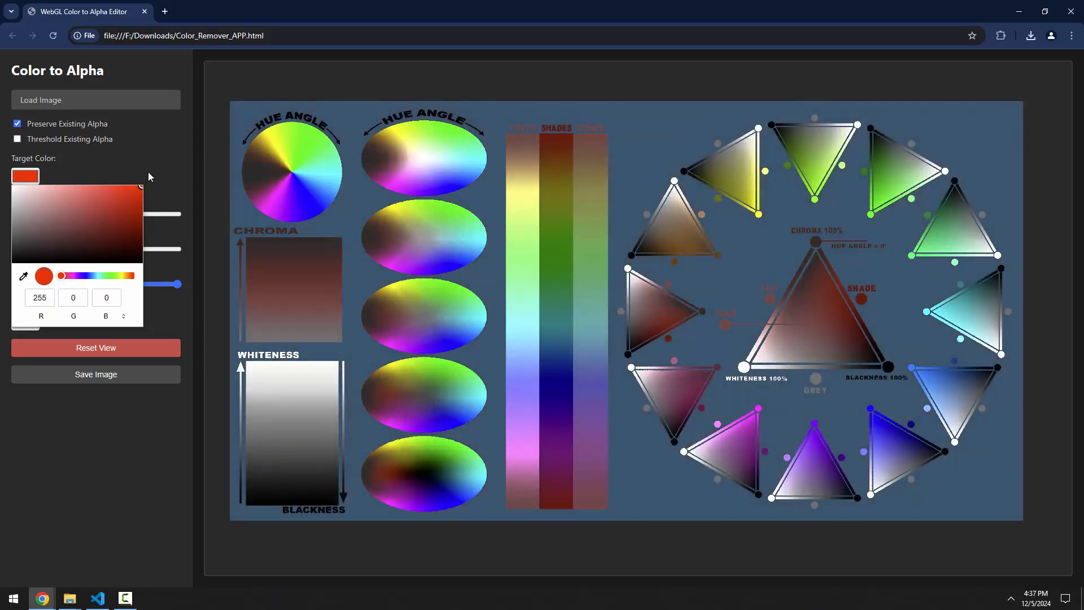
click(134, 156)
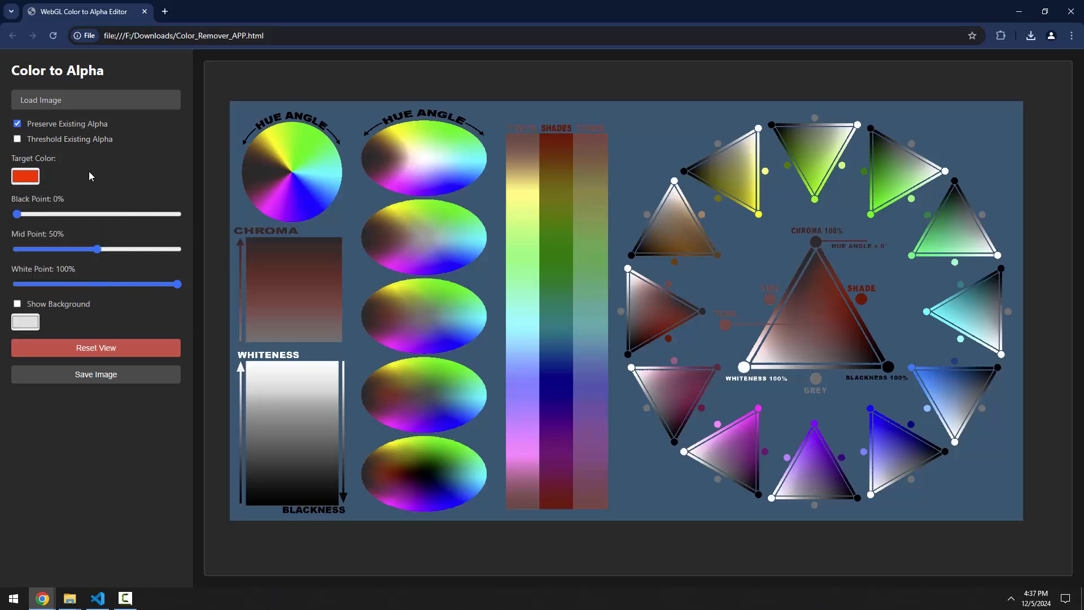
- Narrow the red removal by setting the mid point to 26% and the white point to 52%
mouse_move(97, 249)
mouse_down()
mouse_move(62, 250)
mouse_move(85, 252)
mouse_up()
drag(146, 285, 100, 284)
drag(78, 249, 59, 250)
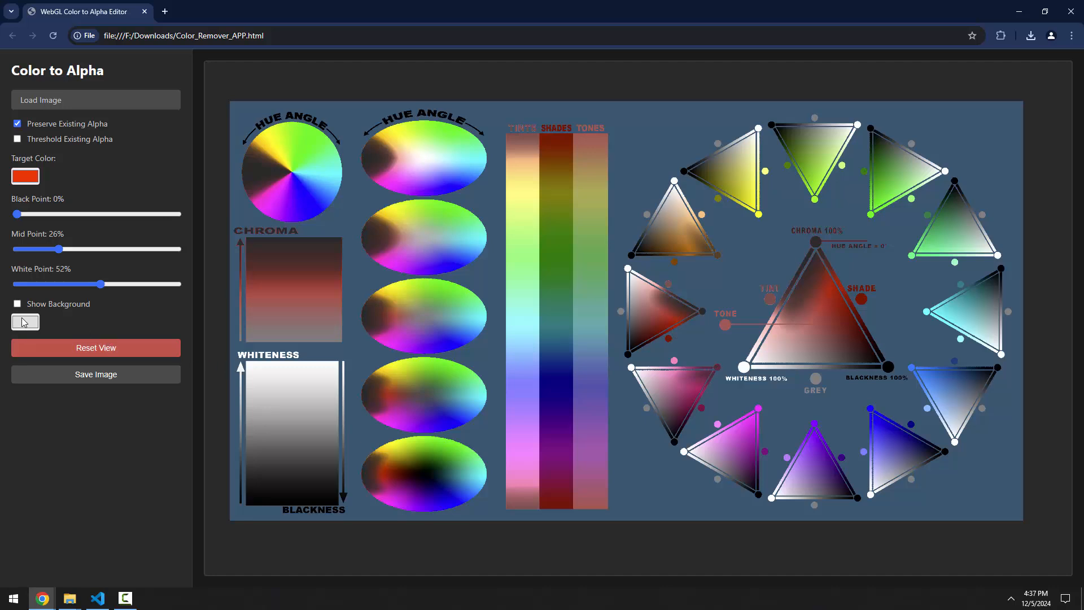
- Shift the target color's hue slightly toward pink, to RGB 255, 0, 51
click(25, 177)
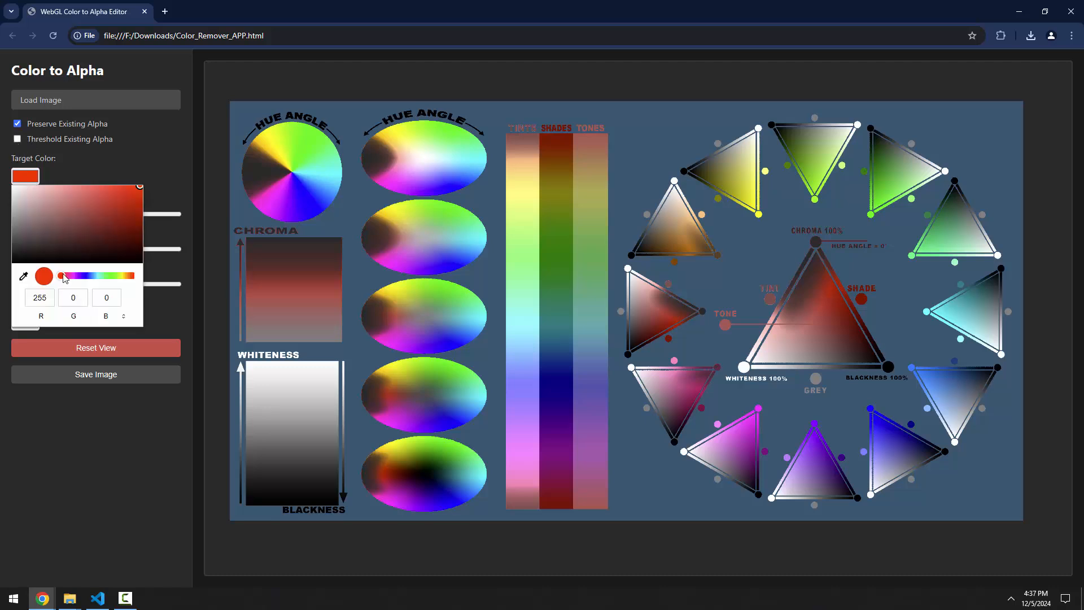
mouse_move(64, 278)
mouse_down()
mouse_move(141, 272)
mouse_move(66, 266)
mouse_up()
click(141, 138)
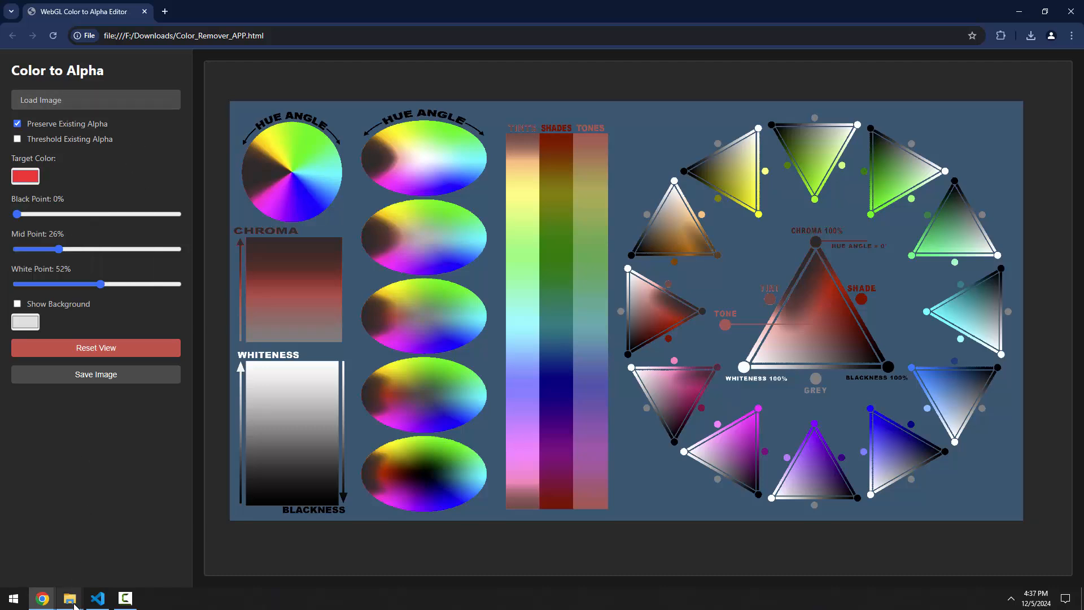
- Load ScreenTone Eternal.png from the DesktopTestImages folder inside Desktop Work 12-24 and fit the whole artwork in the canvas
mouse_move(74, 603)
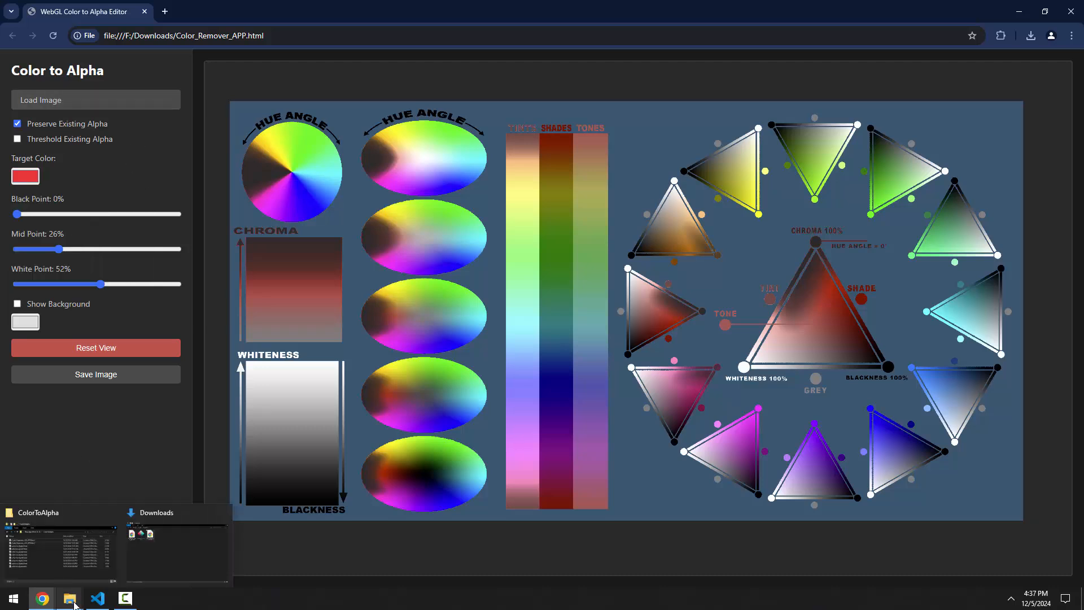
click(56, 100)
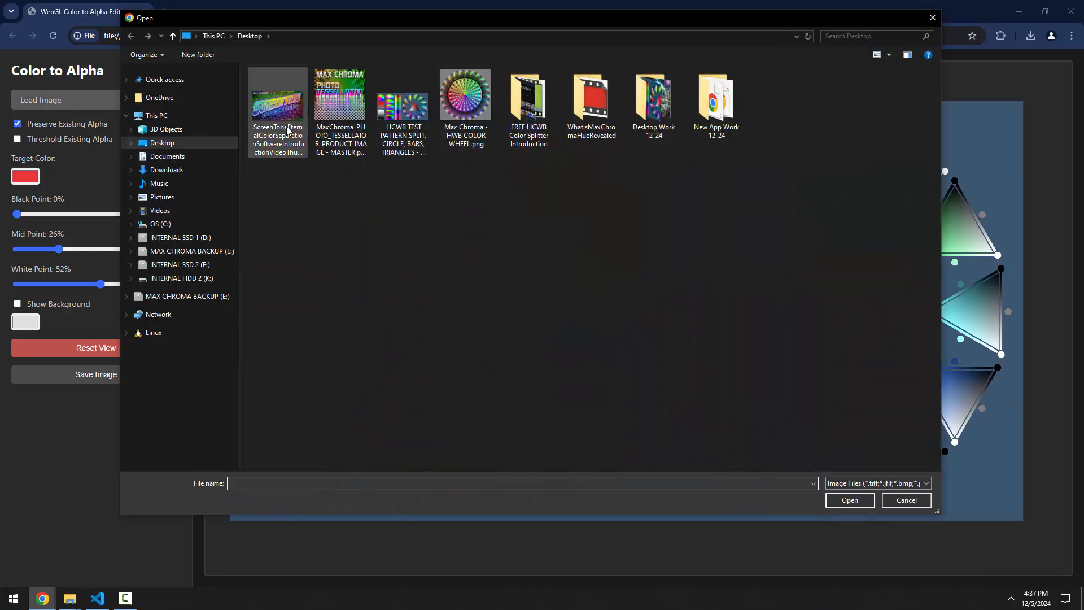
double_click(668, 111)
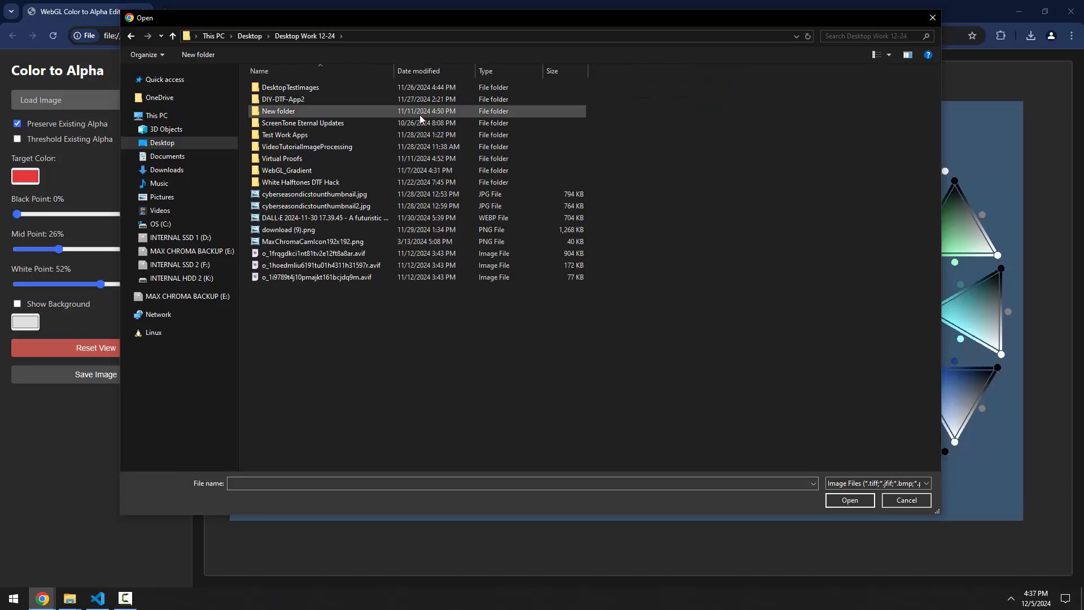
double_click(287, 88)
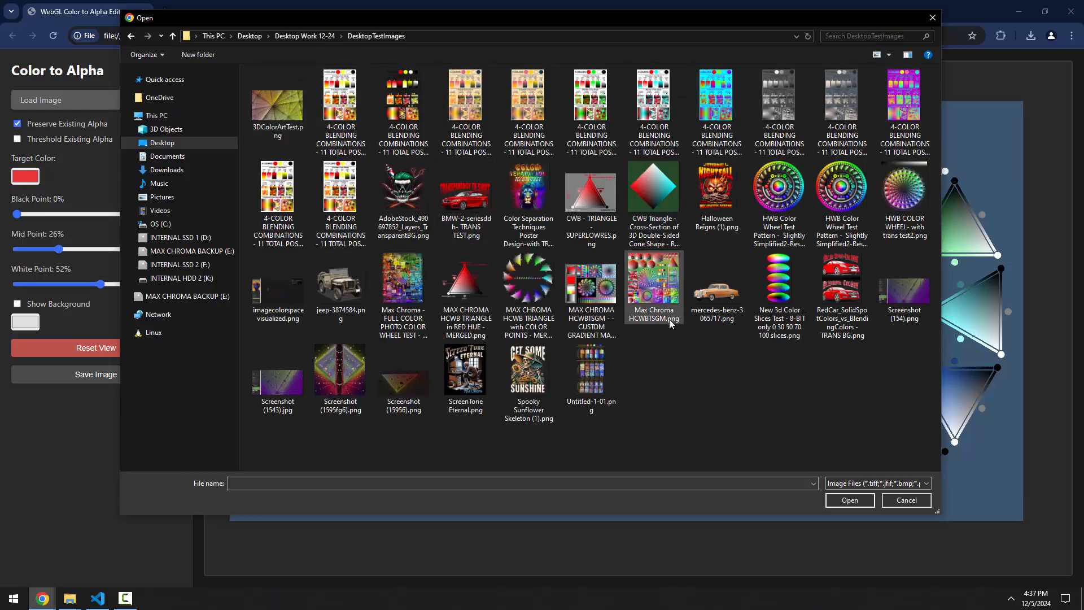
double_click(476, 387)
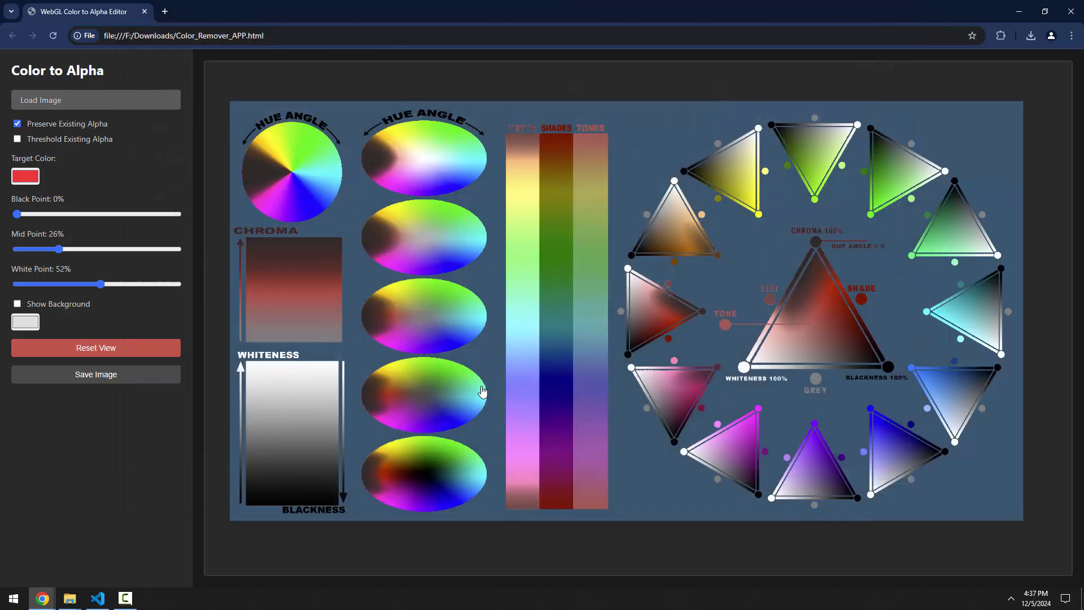
scroll(497, 232, down, 5)
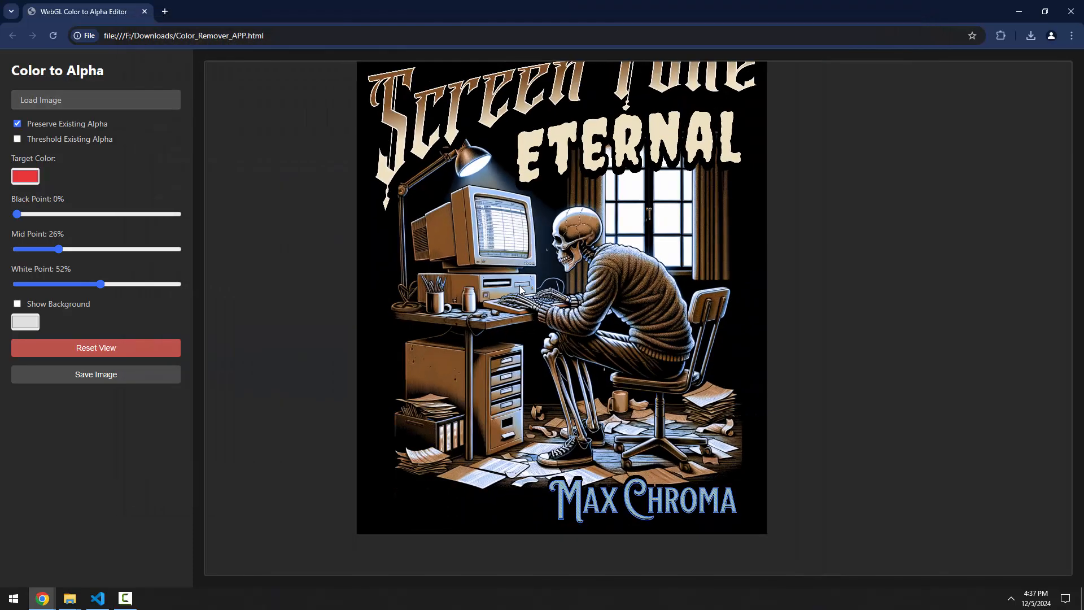
scroll(617, 247, down, 1)
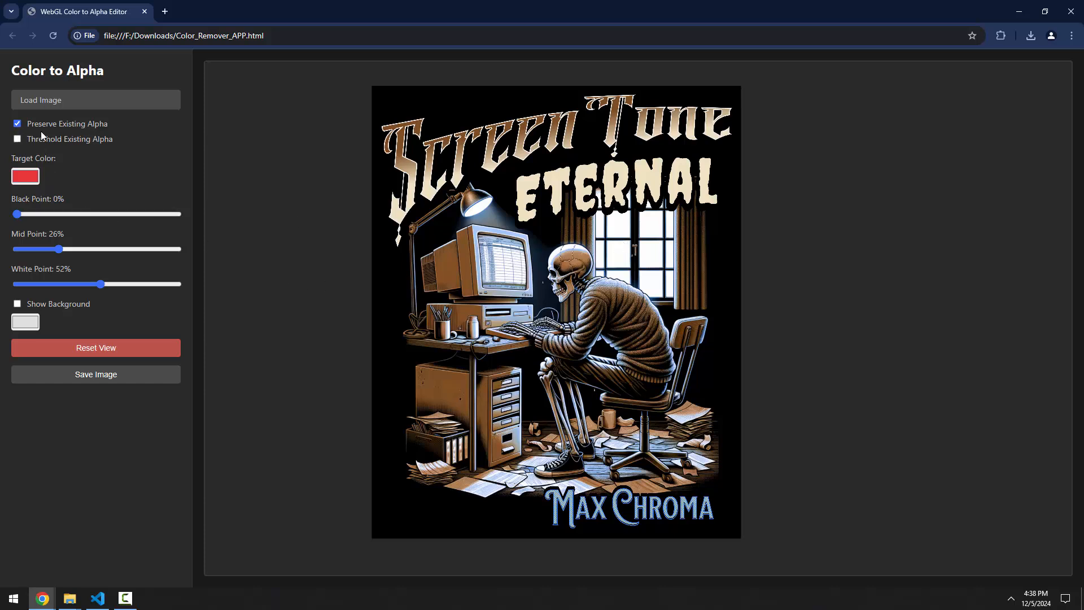
- Sample the artwork's black background as the target color, then set the mid point to 14% and the white point to 26%
click(26, 176)
click(24, 275)
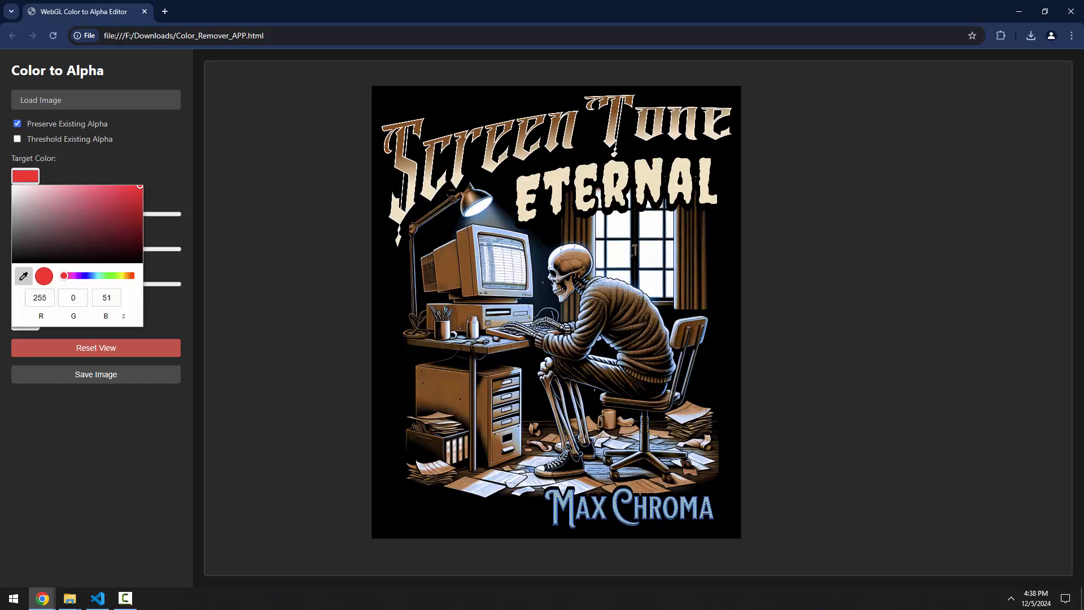
click(435, 101)
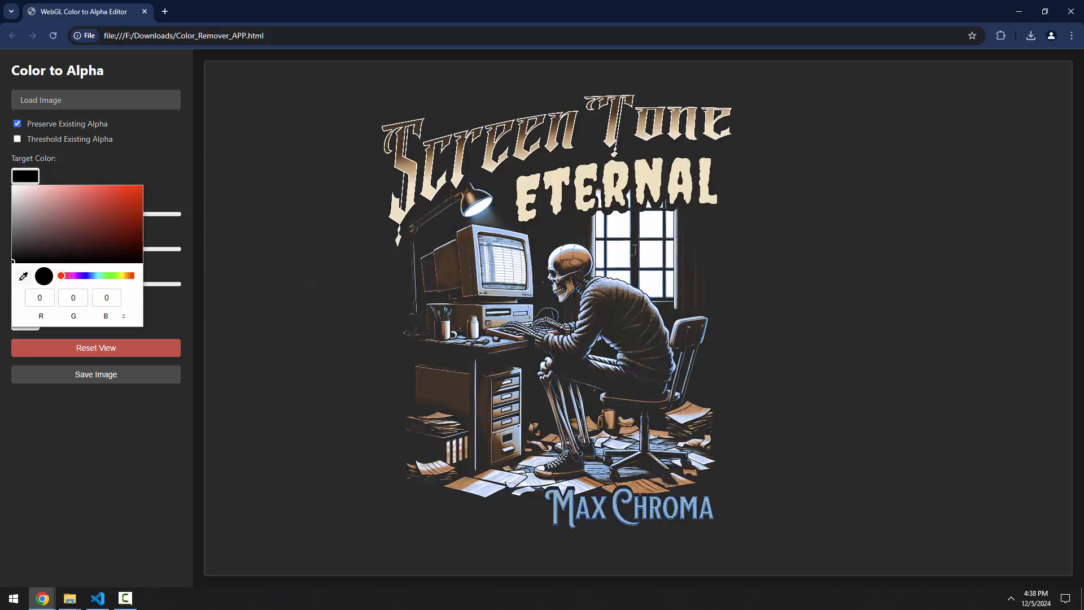
click(177, 182)
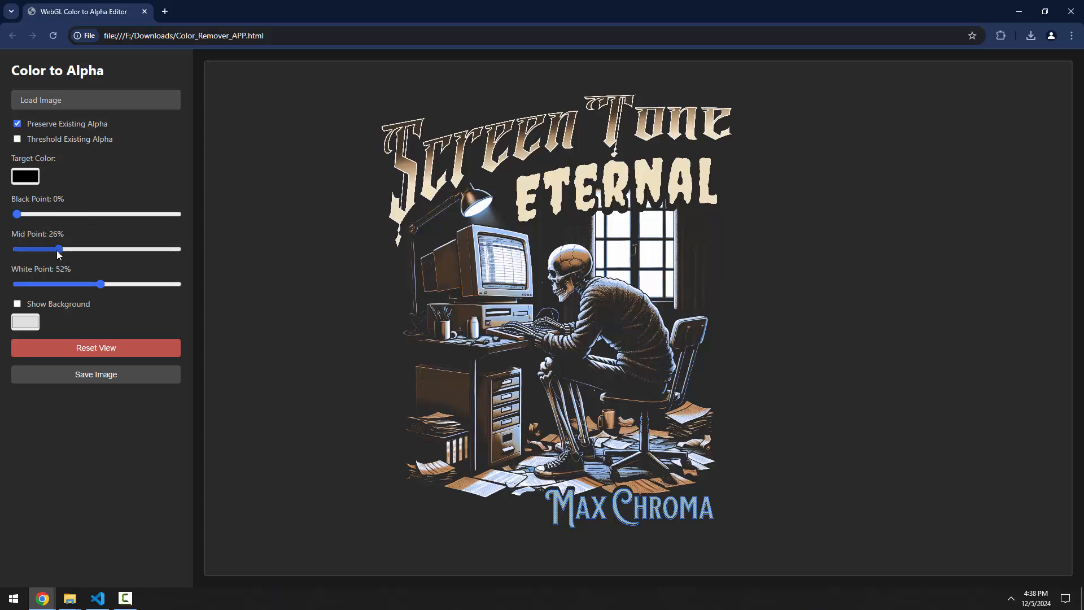
drag(59, 252, 39, 250)
drag(100, 284, 59, 283)
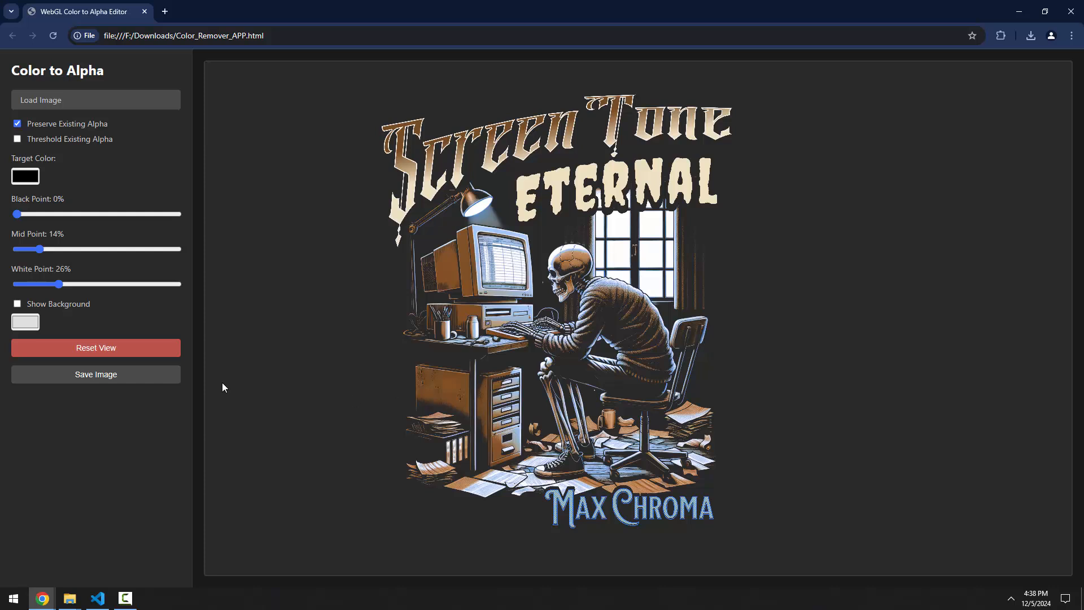
- Set the preview background color to a dark blue and show it behind the transparent artwork
click(28, 322)
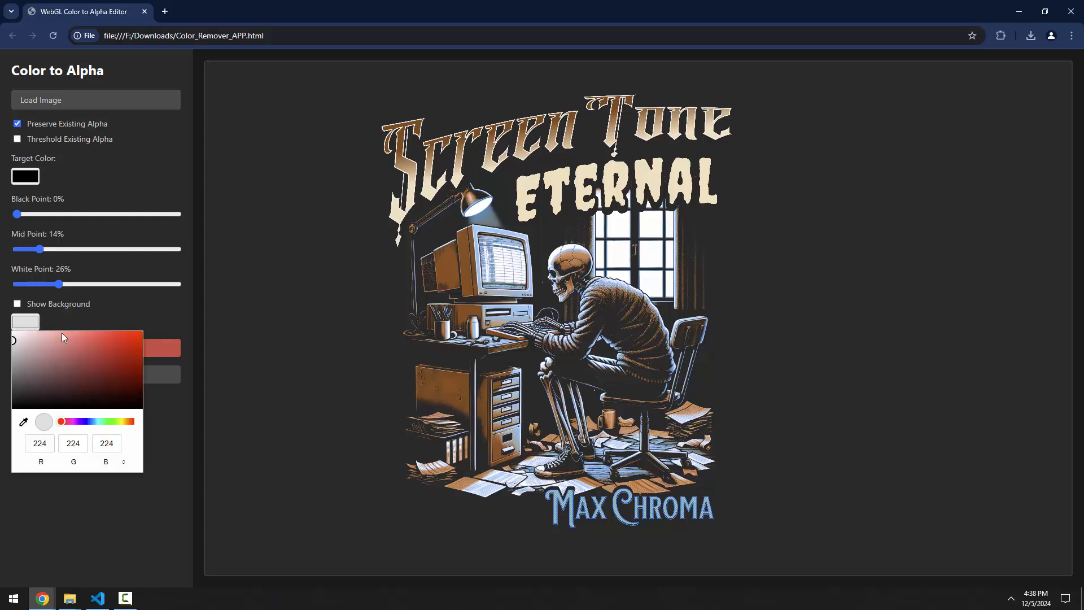
click(85, 421)
drag(83, 376, 135, 359)
click(158, 324)
click(17, 304)
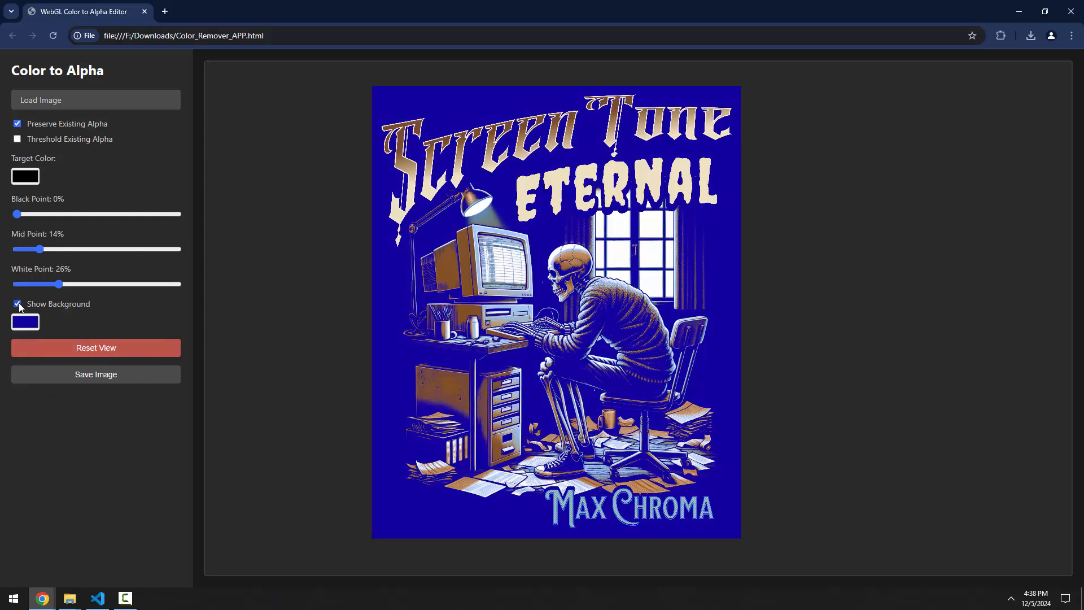
click(17, 304)
click(17, 304)
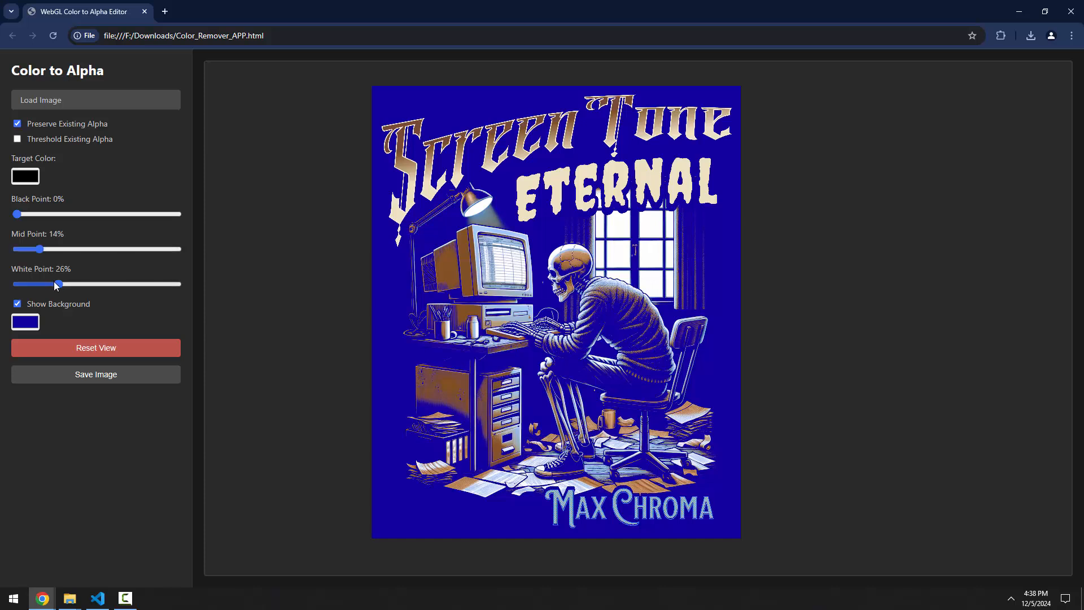
- Lower the white point to 11% and the mid point to 7%, keeping the black point at 0%
drag(58, 284, 34, 282)
drag(74, 214, 15, 218)
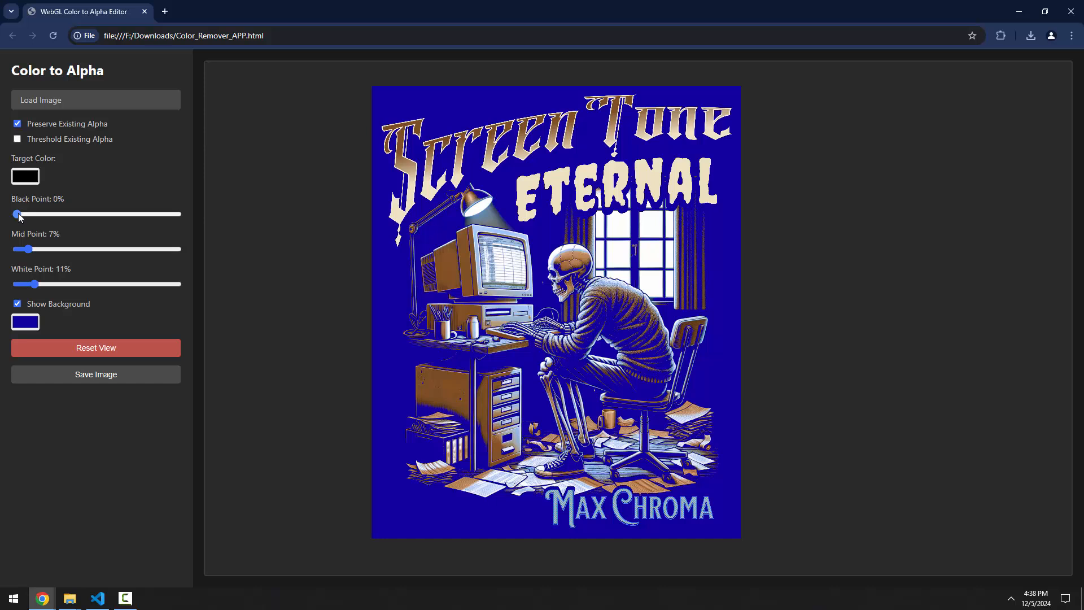
- Try a black point of 35% with a mid point of 21%, and return the black point to 0%
drag(18, 212, 73, 212)
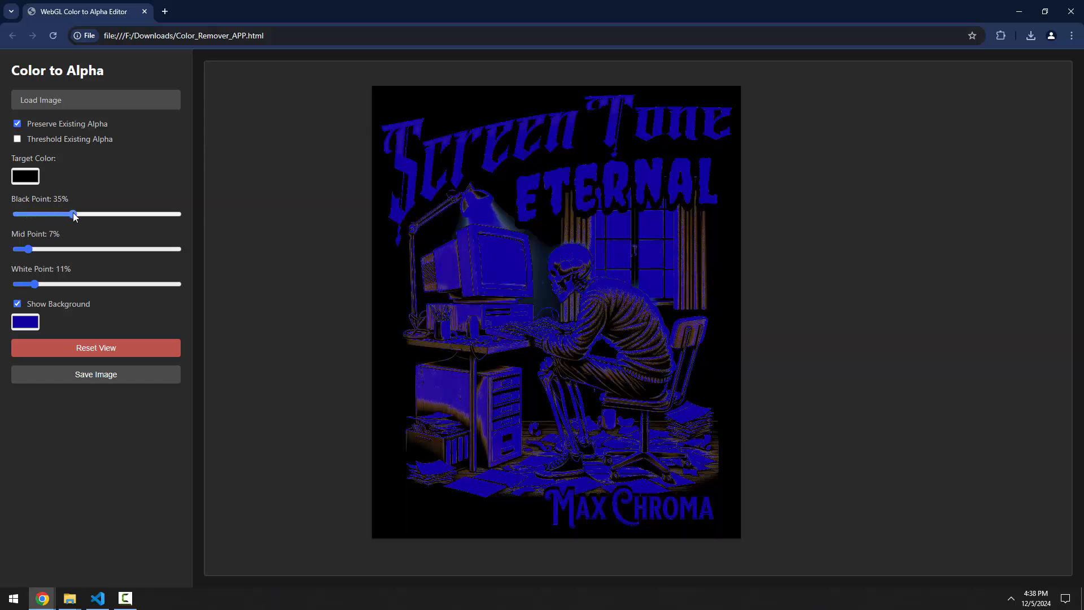
drag(28, 248, 51, 249)
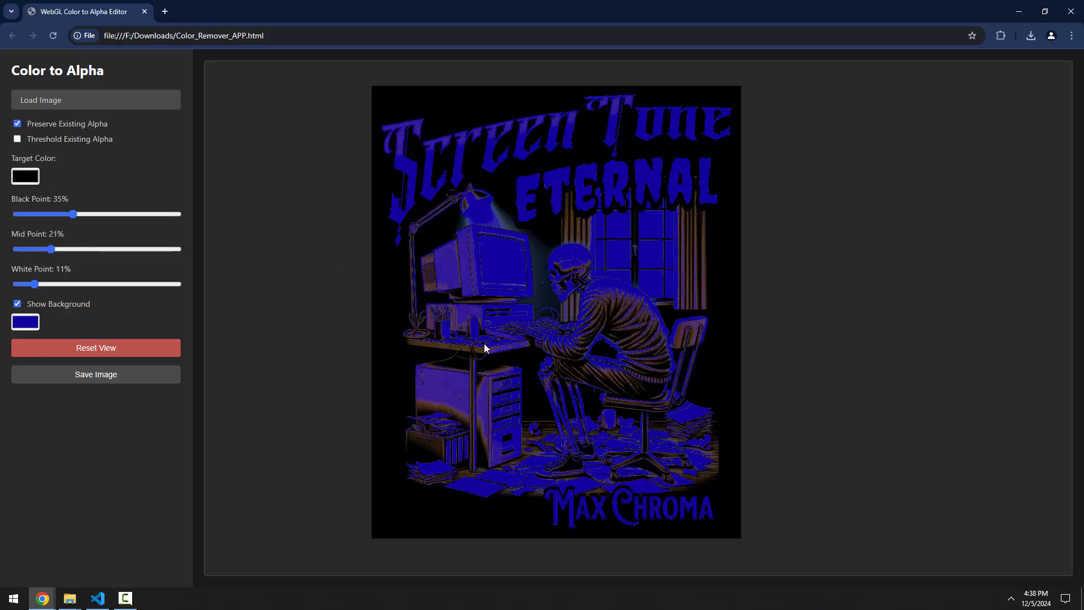
drag(71, 212, 15, 215)
- Set the mid point to 6% and hide the blue preview background
click(26, 250)
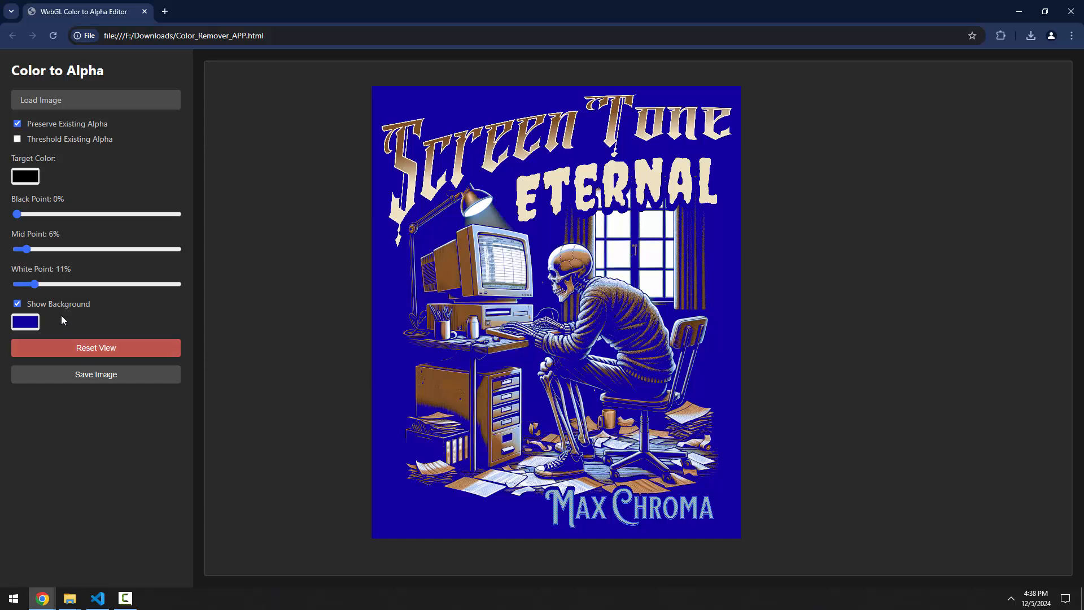
click(17, 304)
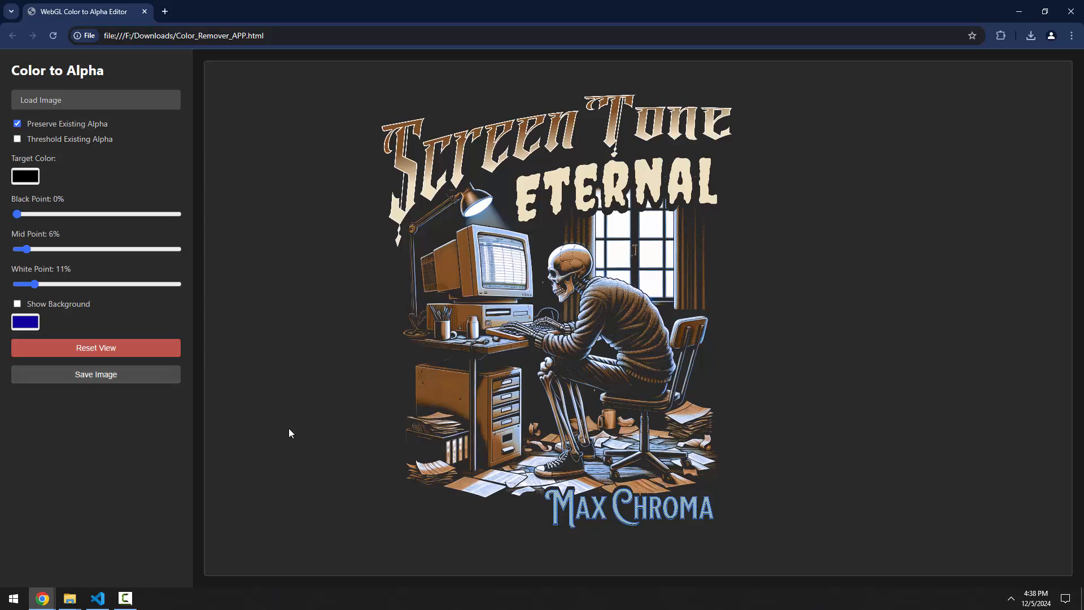
- View the saved processed-image (1).png from the Downloads folder at full-screen size, and close the viewer and the folder
mouse_move(69, 597)
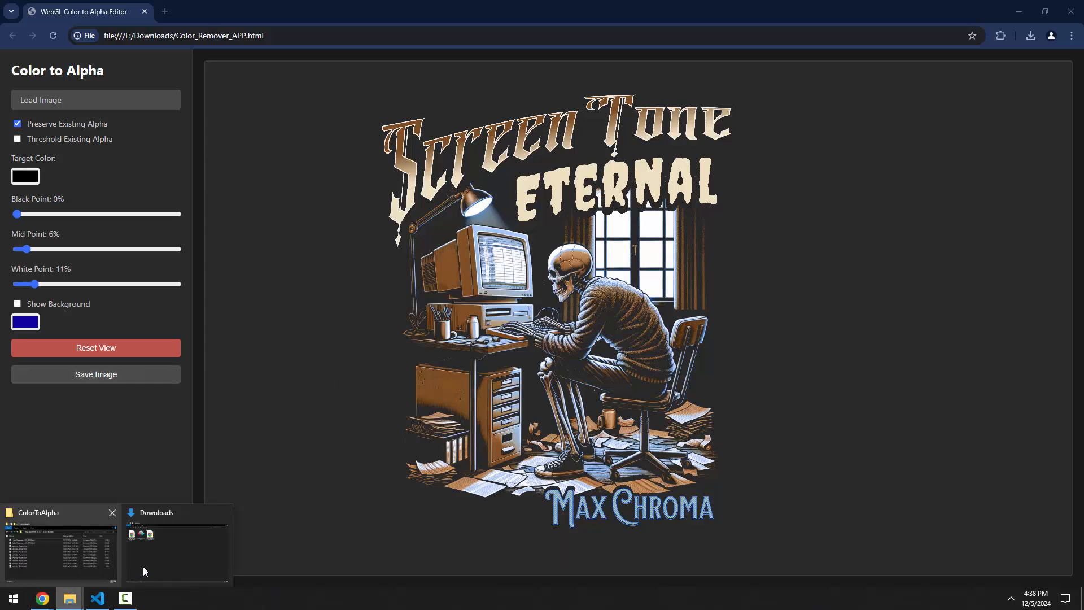
click(144, 567)
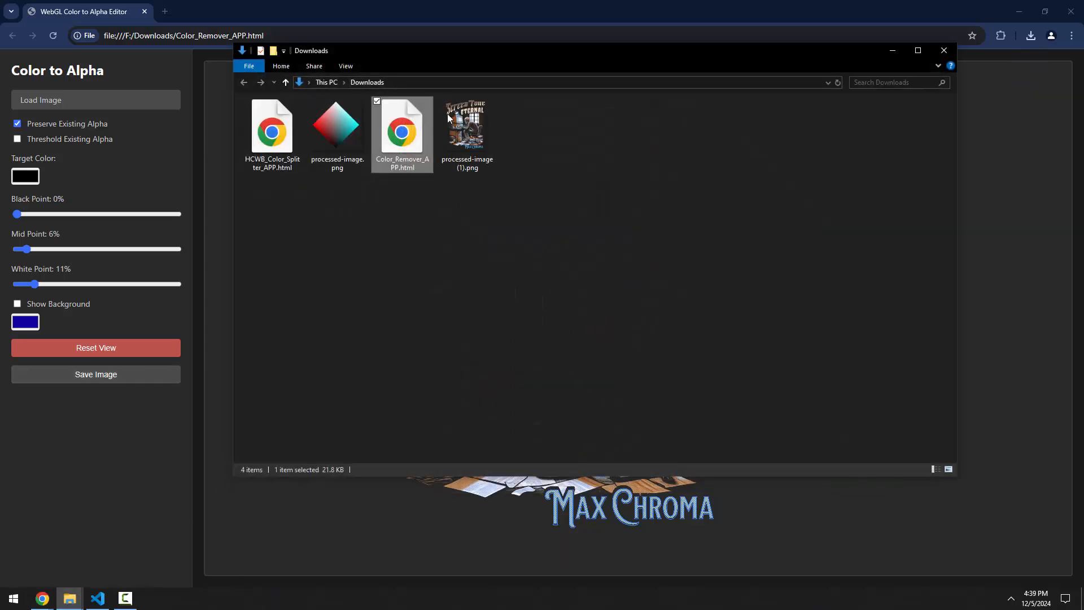
double_click(473, 133)
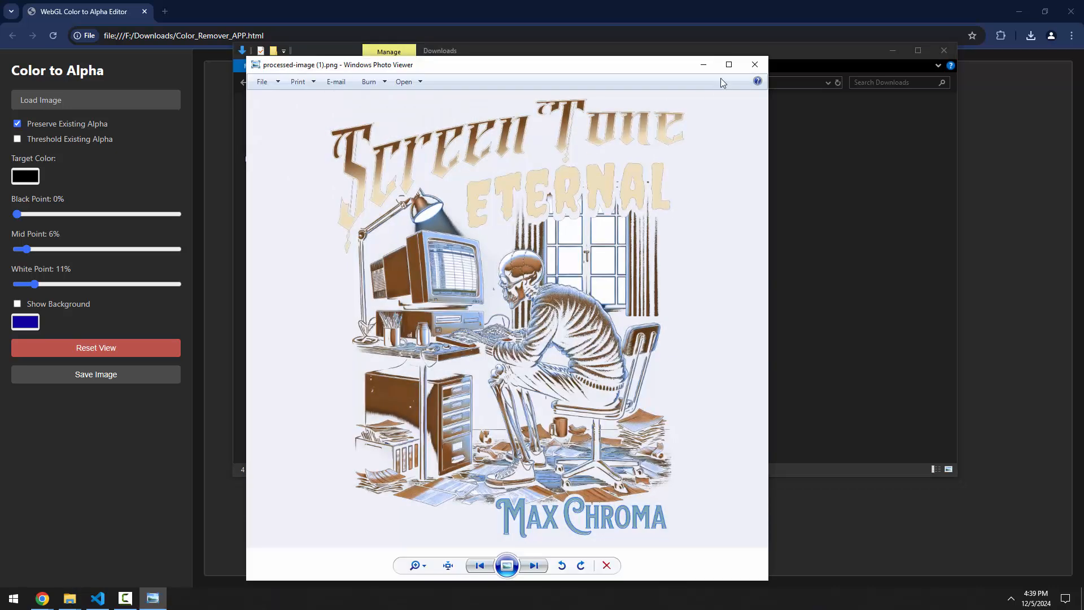
click(729, 64)
click(1066, 13)
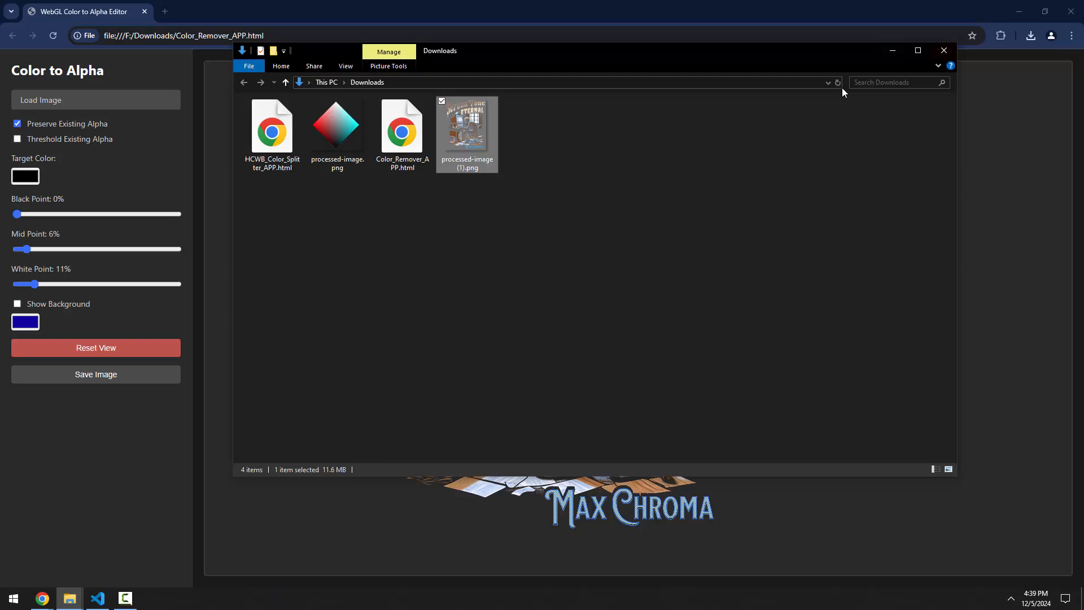
click(947, 48)
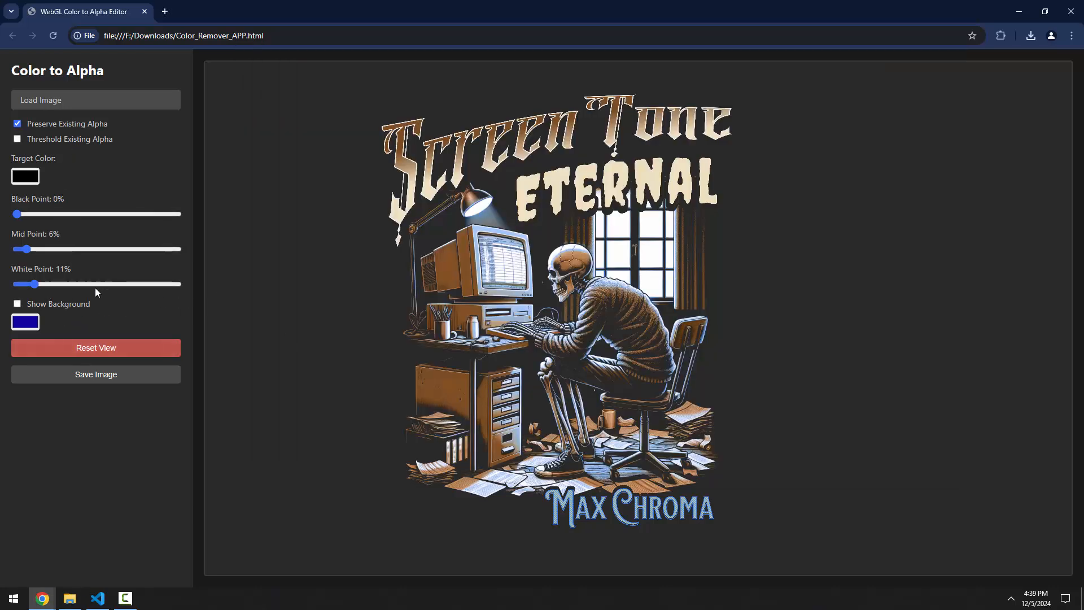
- Sample the cream ETERNAL lettering as the target color, RGB 240, 227, 196
click(24, 178)
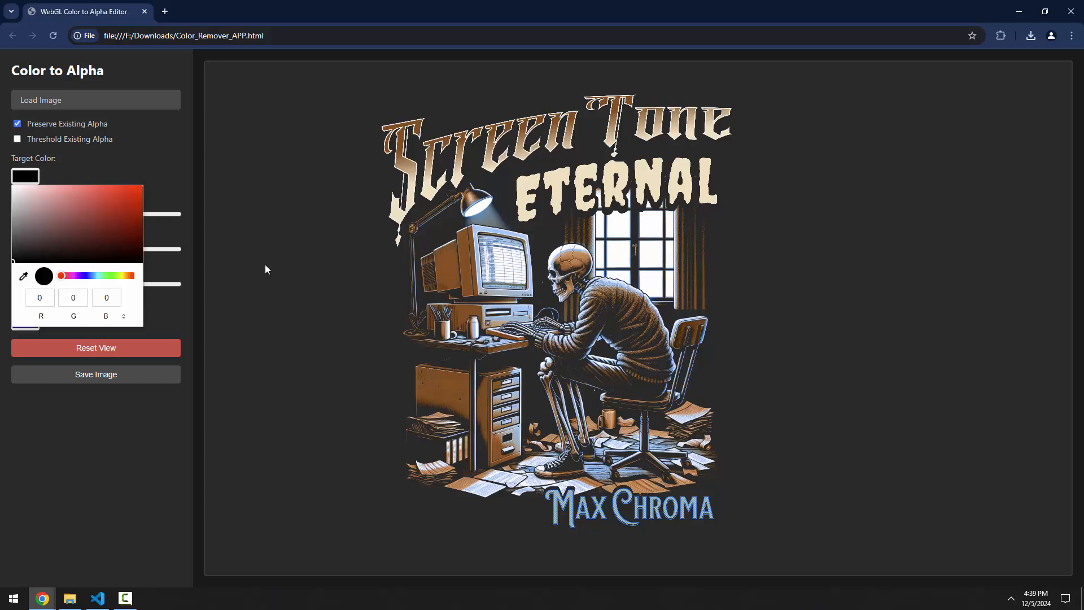
click(23, 276)
click(561, 184)
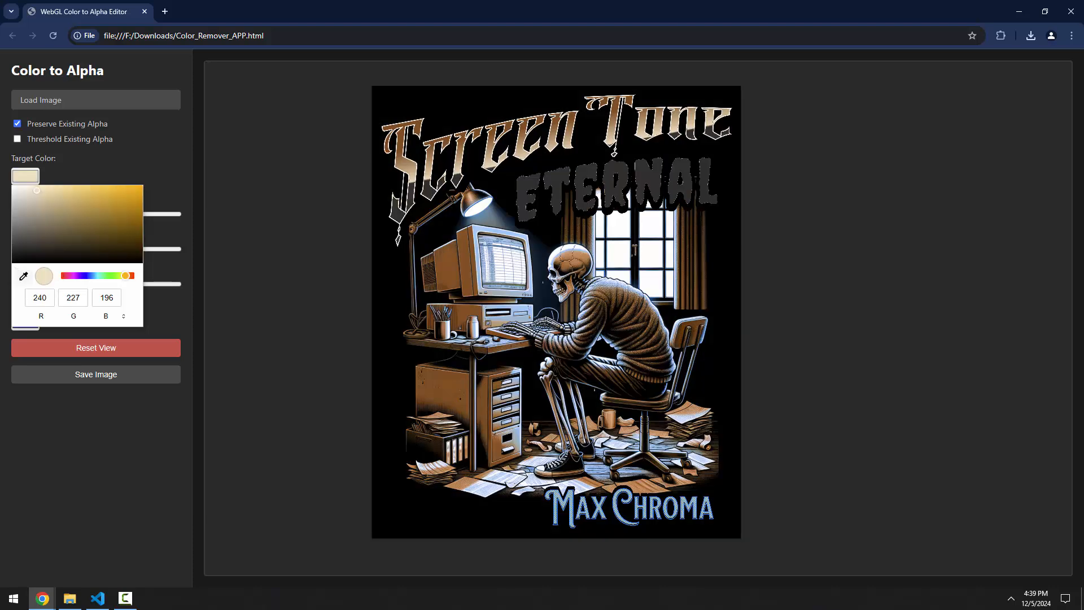
- Sample the brown side of the computer monitor as the target color, RGB 131, 81, 37
drag(552, 144, 553, 167)
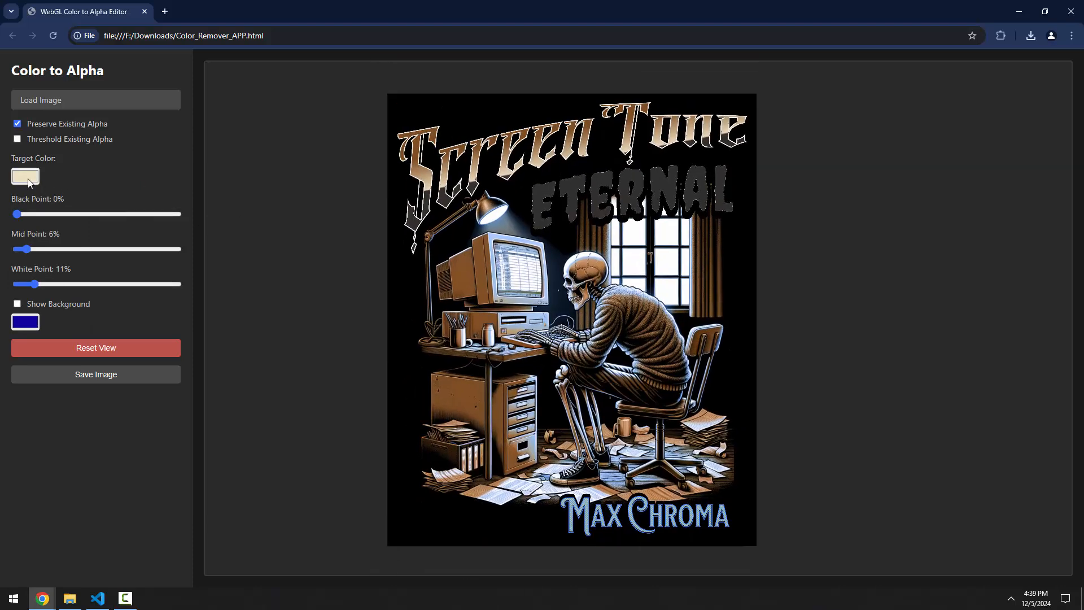
click(25, 176)
click(23, 275)
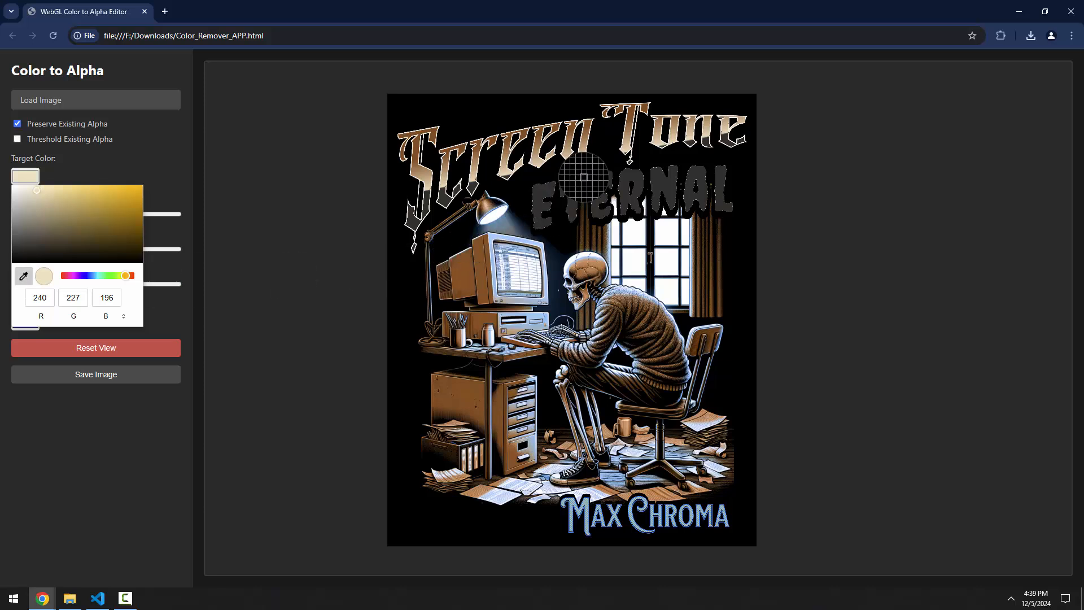
click(465, 274)
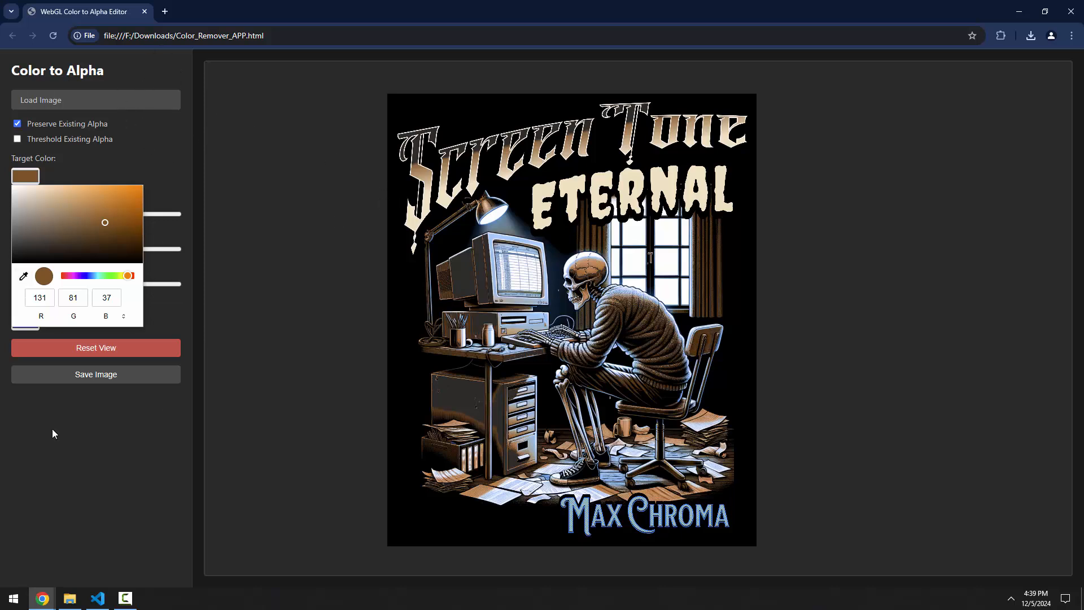
- Close the offline Color to Alpha app and bring back the browser window with the Max Chroma free software page
click(145, 11)
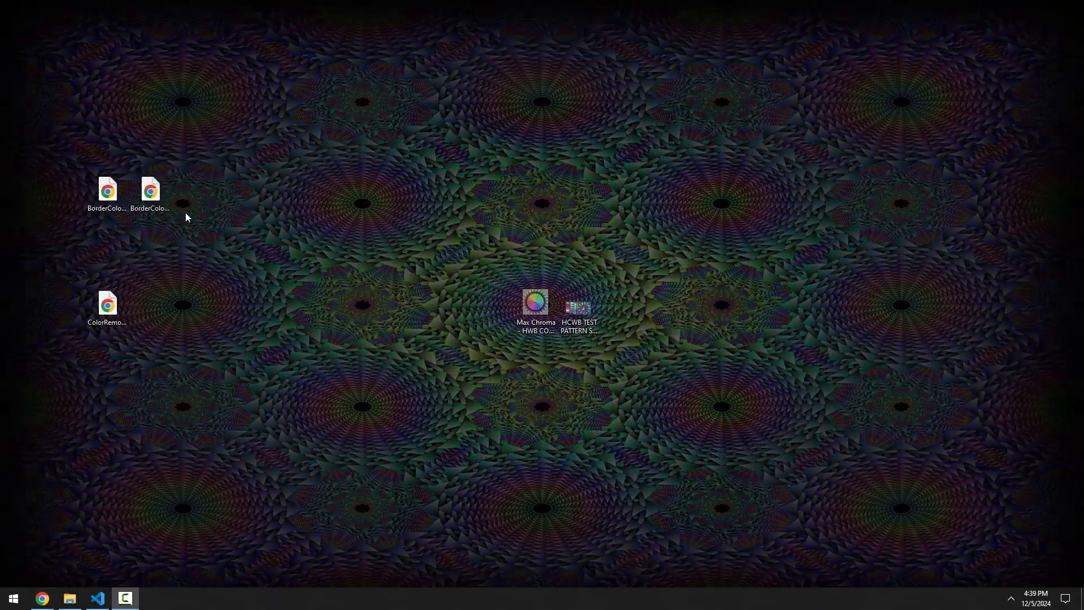
click(50, 596)
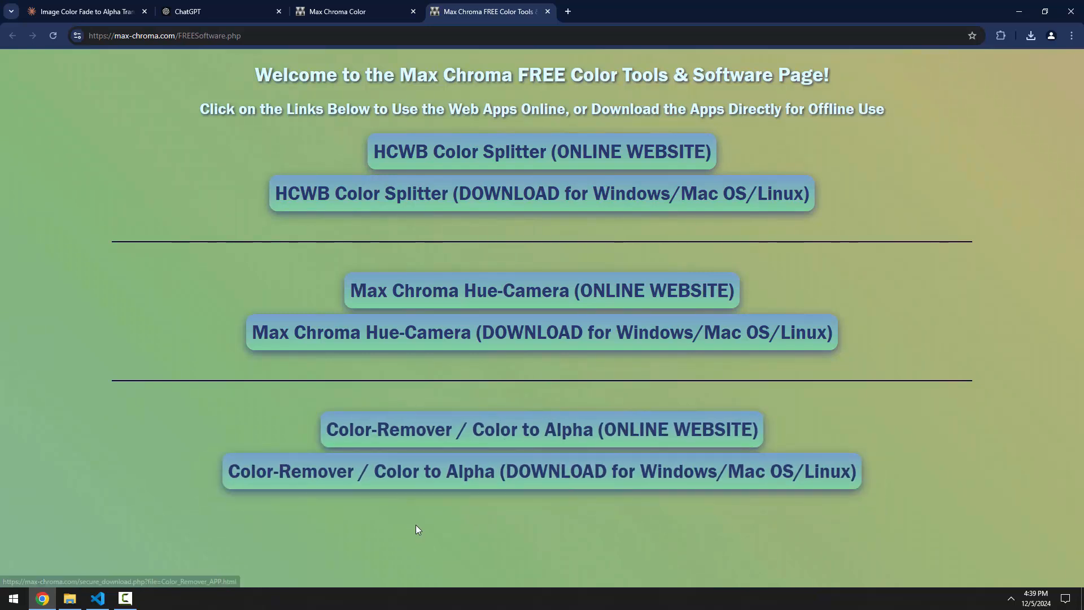
- Review the opening prompt of the Claude chat Image Color Fade to Alpha Transparency, and minimize the browser
click(95, 14)
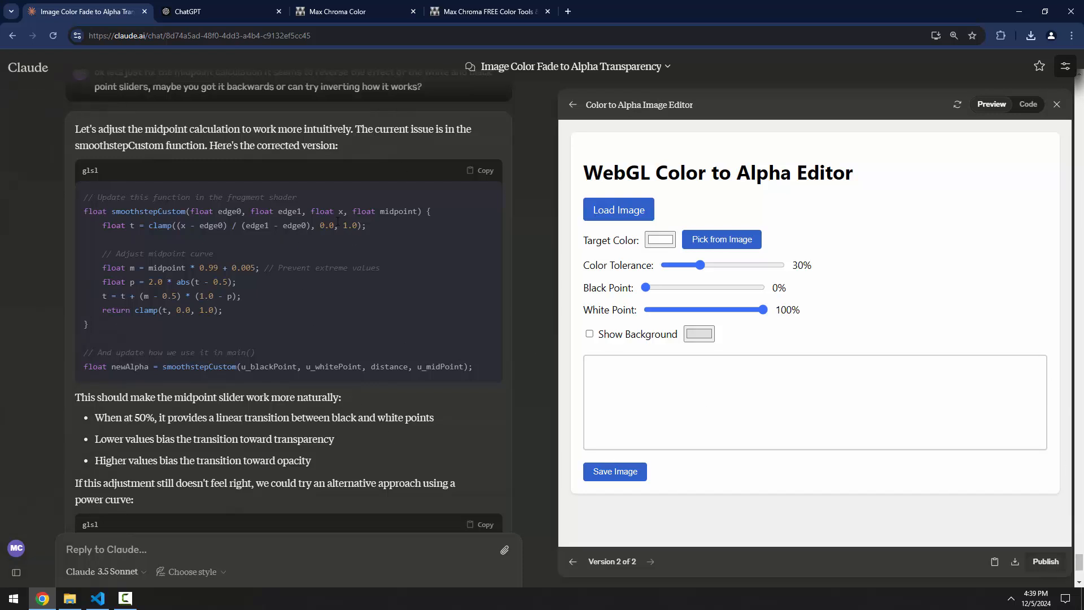
drag(1079, 562, 1057, 55)
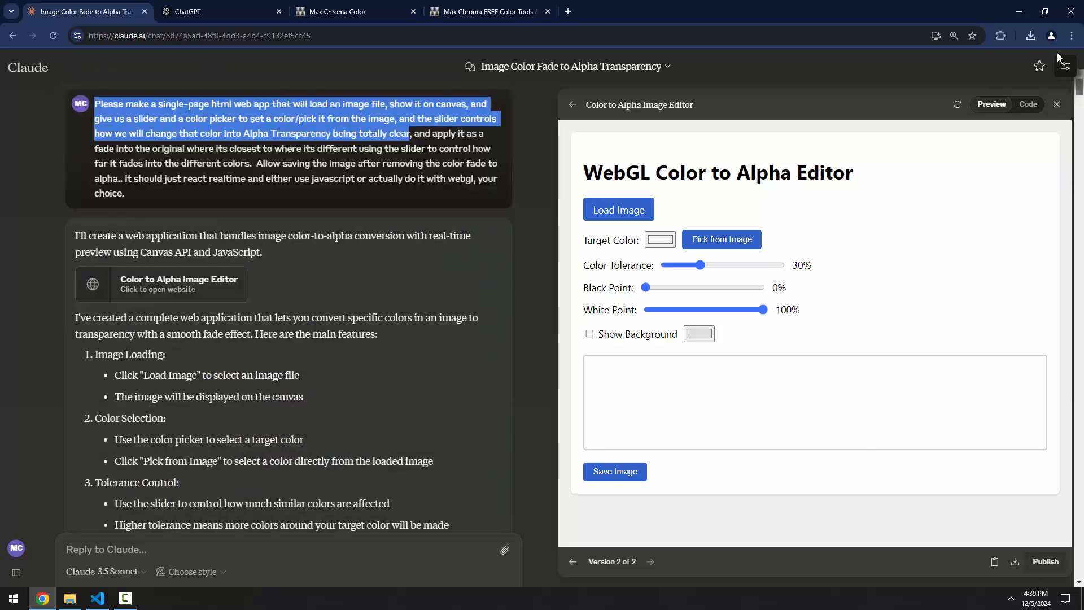
click(97, 107)
drag(97, 107, 347, 201)
click(296, 135)
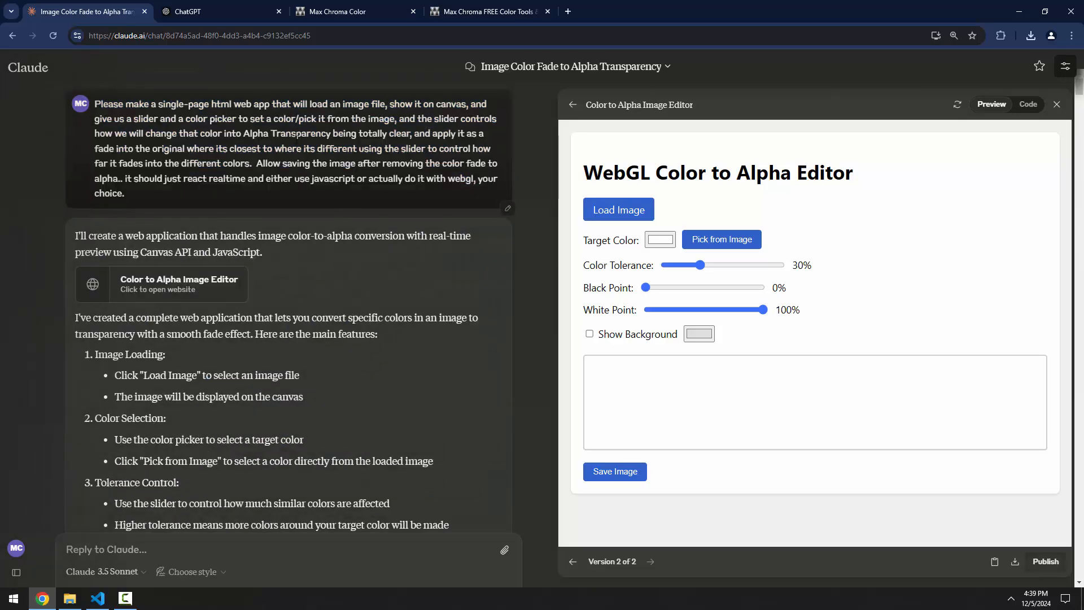
click(1019, 12)
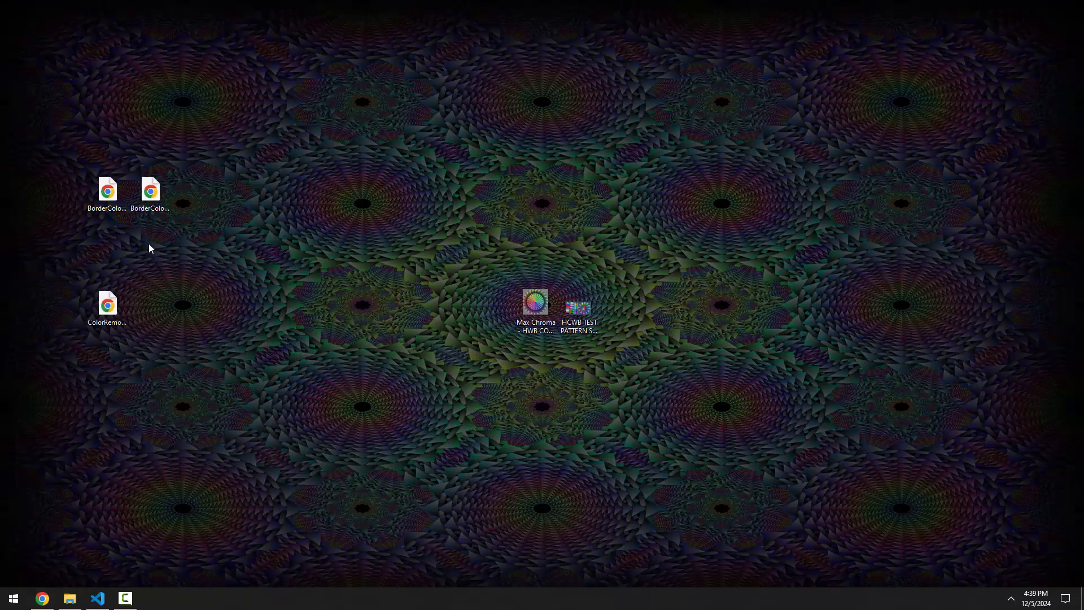
- Look through the app versions in the ColorToAlpha folder, from color-to-alpha.html up to Color_Remover_v102_APP.html, and minimize the folder
click(70, 598)
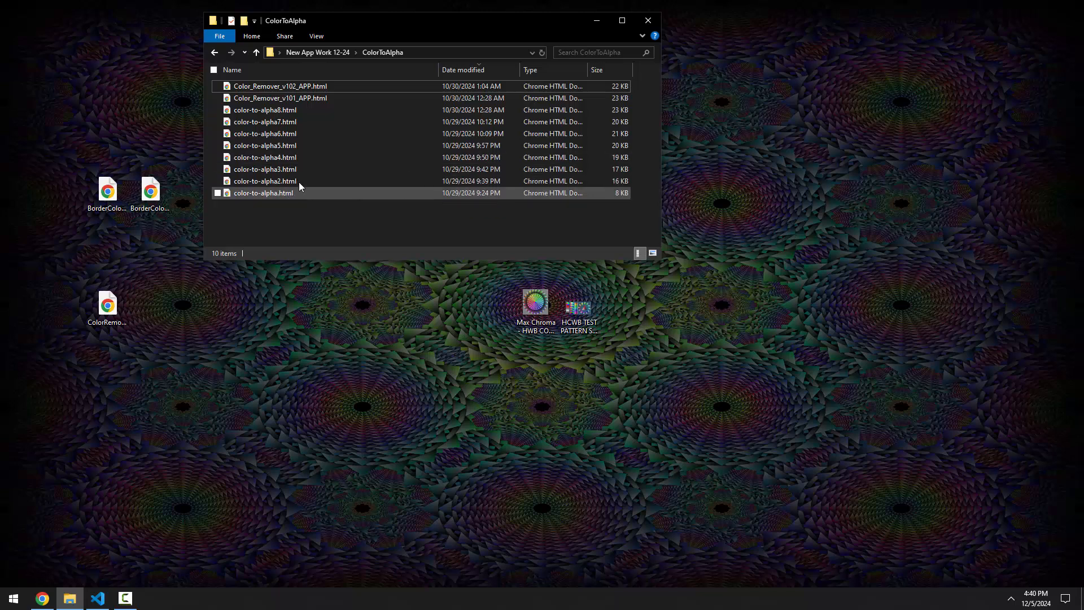
click(285, 193)
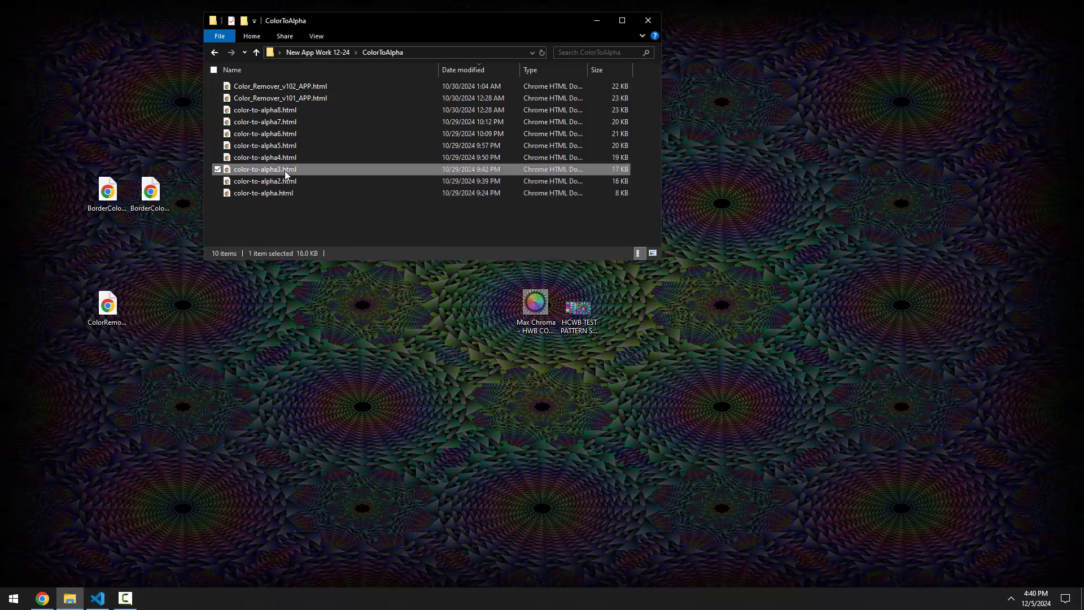
click(289, 147)
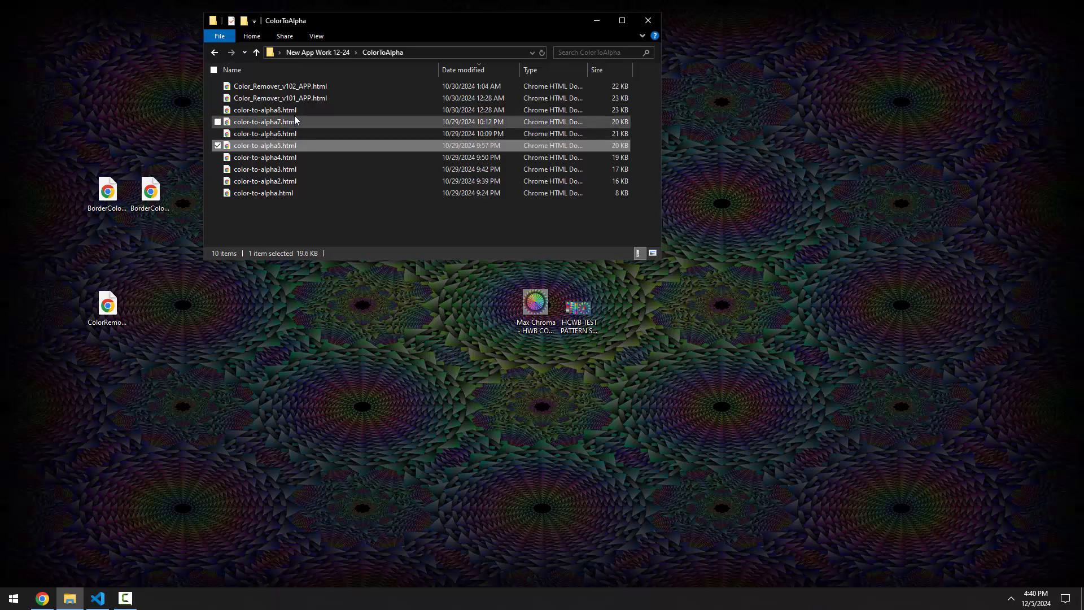
click(302, 87)
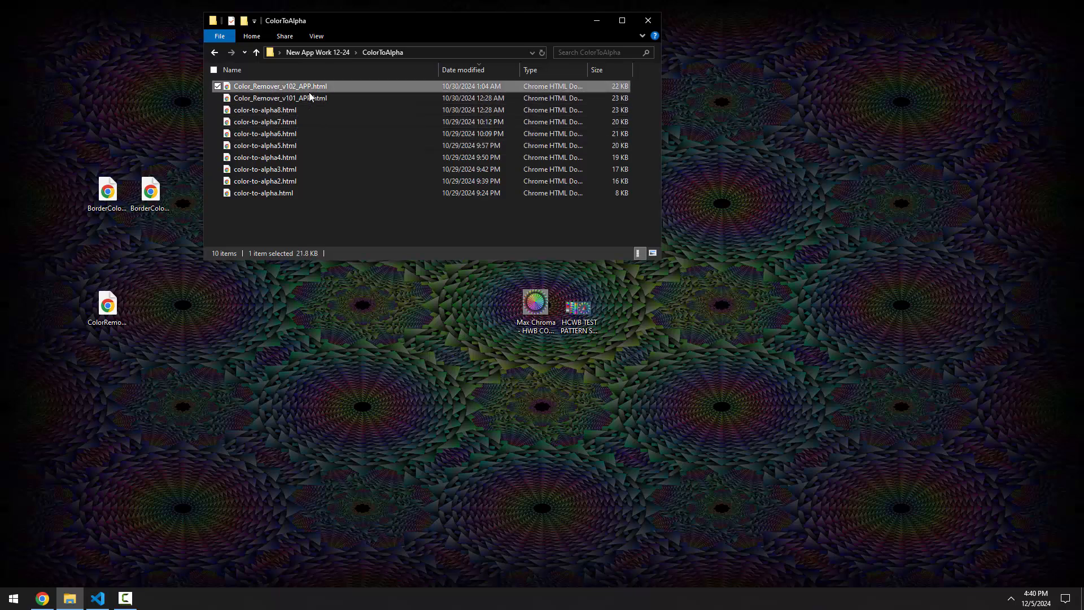
click(595, 20)
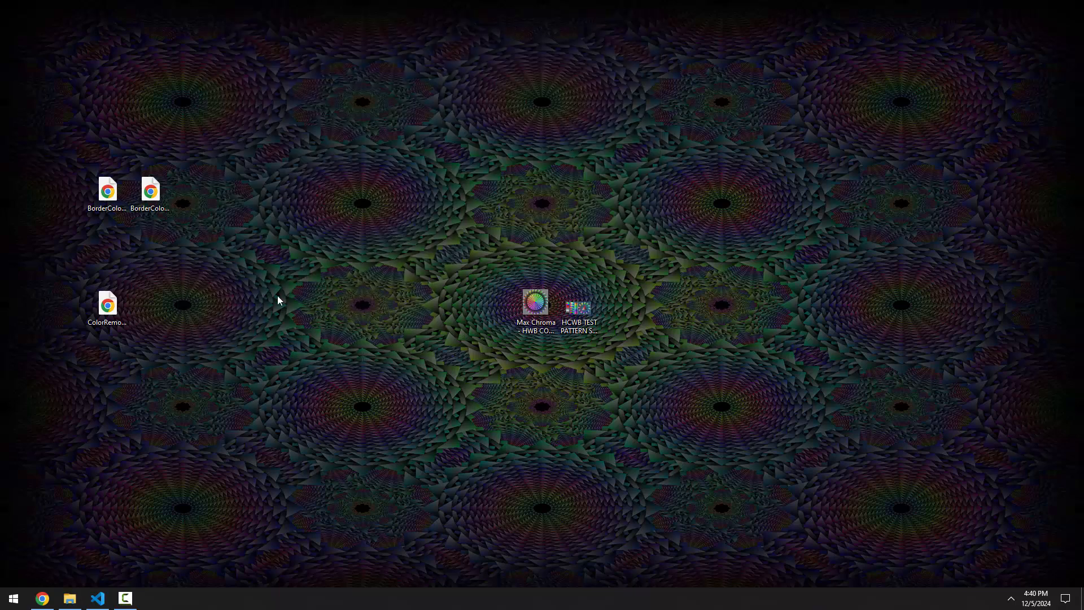
- Return to the Max Chroma FREE Color Tools & Software page in the browser
click(42, 598)
click(429, 14)
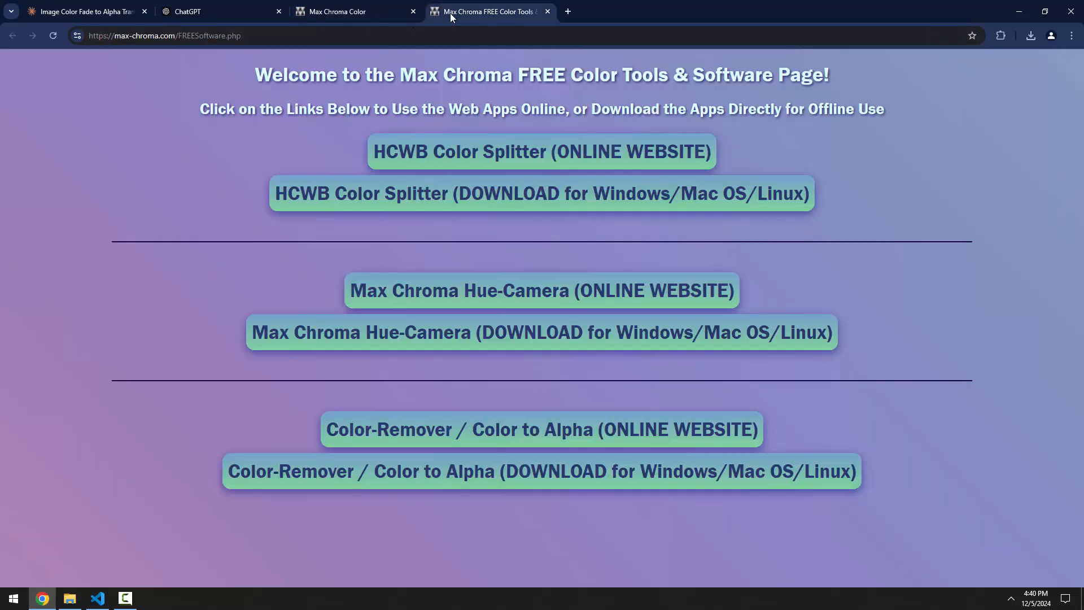